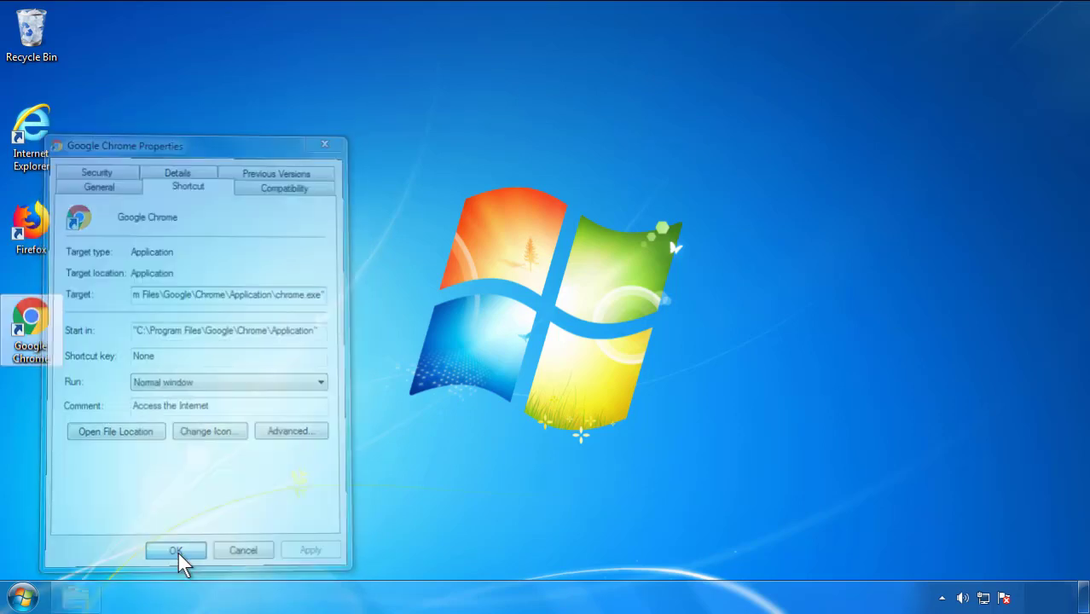
Confirm and close the Google Chrome shortcut's Properties dialog, bringing up the Start menu
{"action": "left_click", "coordinate": [23, 597]}
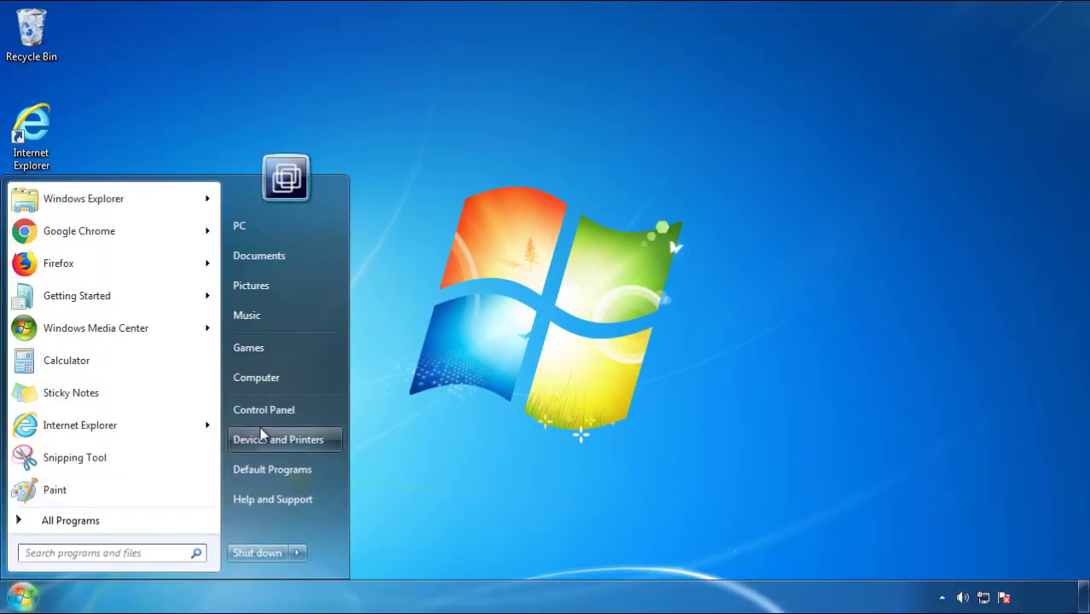
Open the installed programs list in Control Panel, sorted by install date with newest first
{"action": "left_click", "coordinate": [273, 401]}
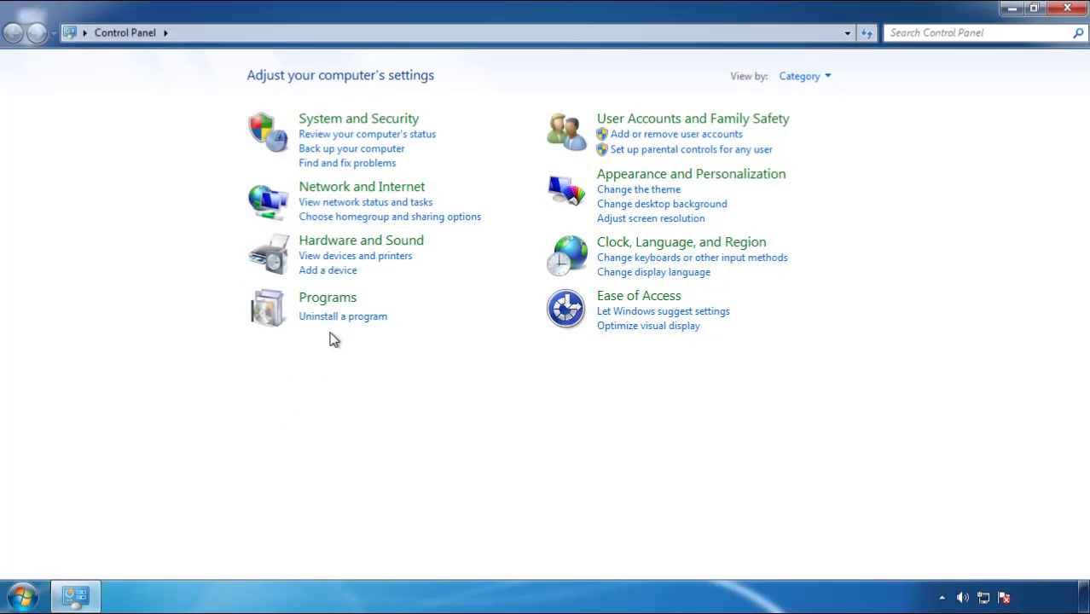
{"action": "left_click", "coordinate": [342, 320]}
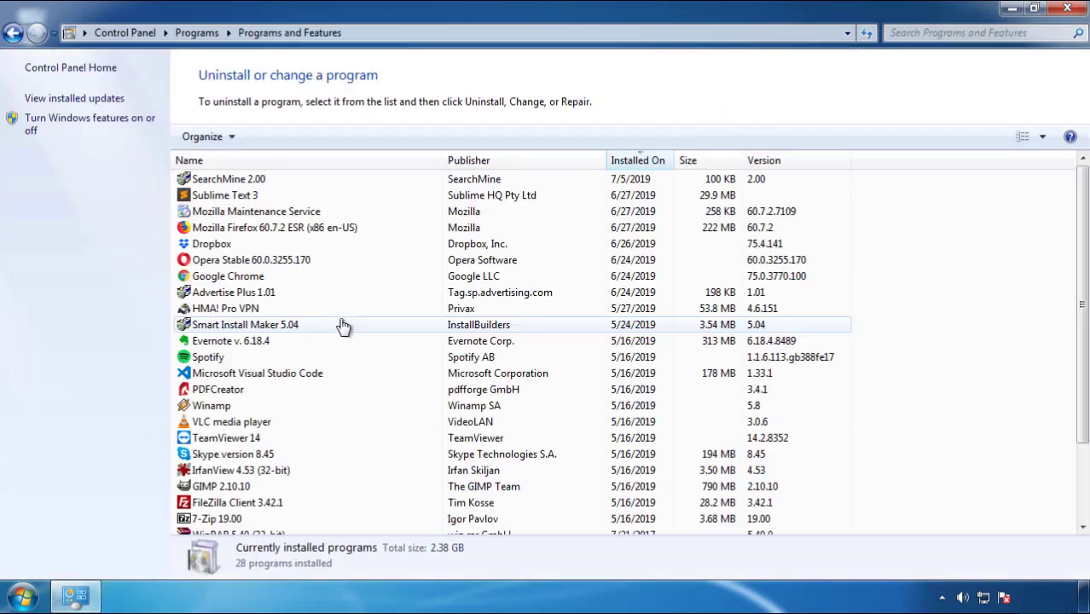
{"action": "left_click", "coordinate": [639, 162]}
{"action": "left_click", "coordinate": [634, 162]}
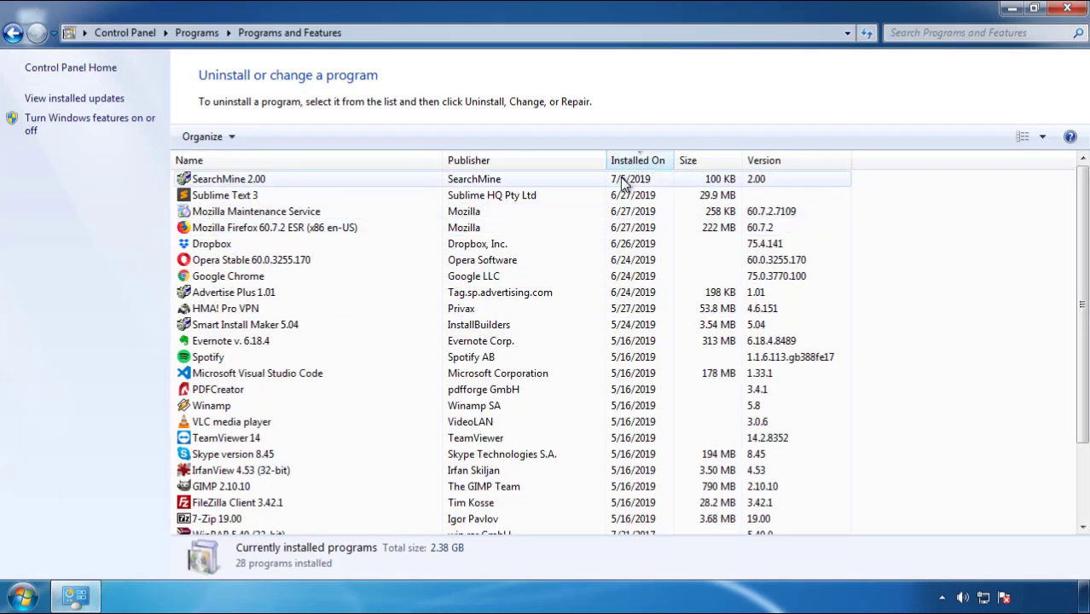
Uninstall SearchMine 2.00 and close the programs list
{"action": "left_click", "coordinate": [231, 181]}
{"action": "left_click", "coordinate": [271, 137]}
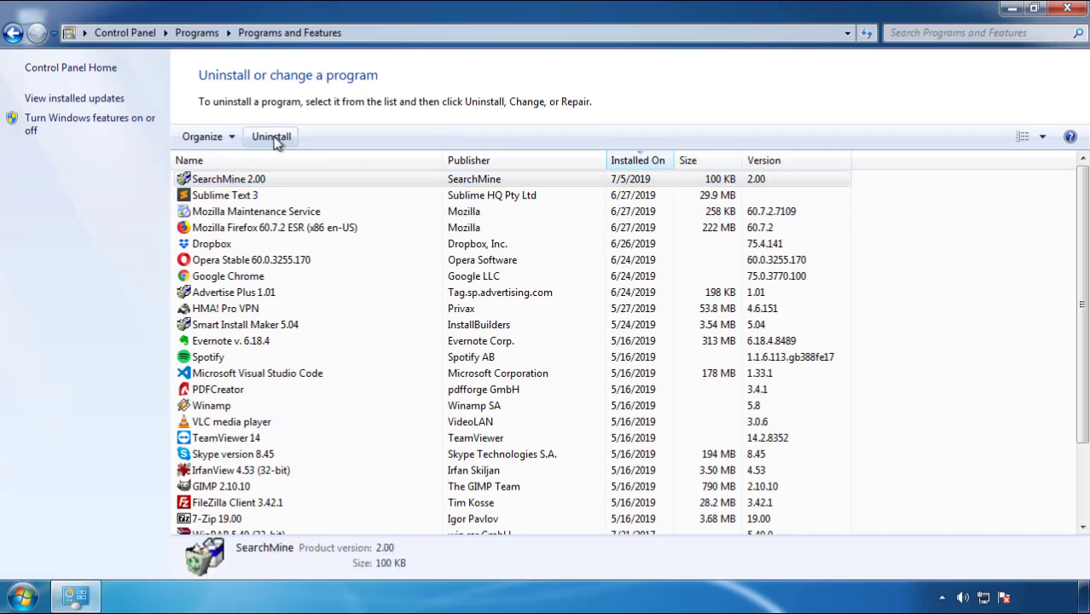
{"action": "left_click", "coordinate": [632, 449]}
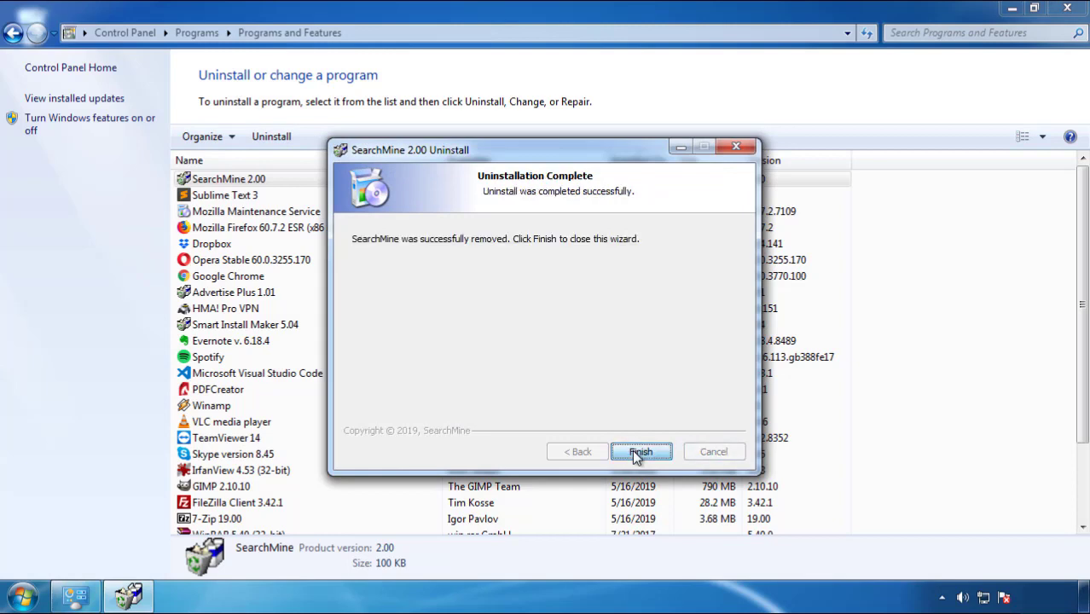
{"action": "left_click", "coordinate": [634, 450]}
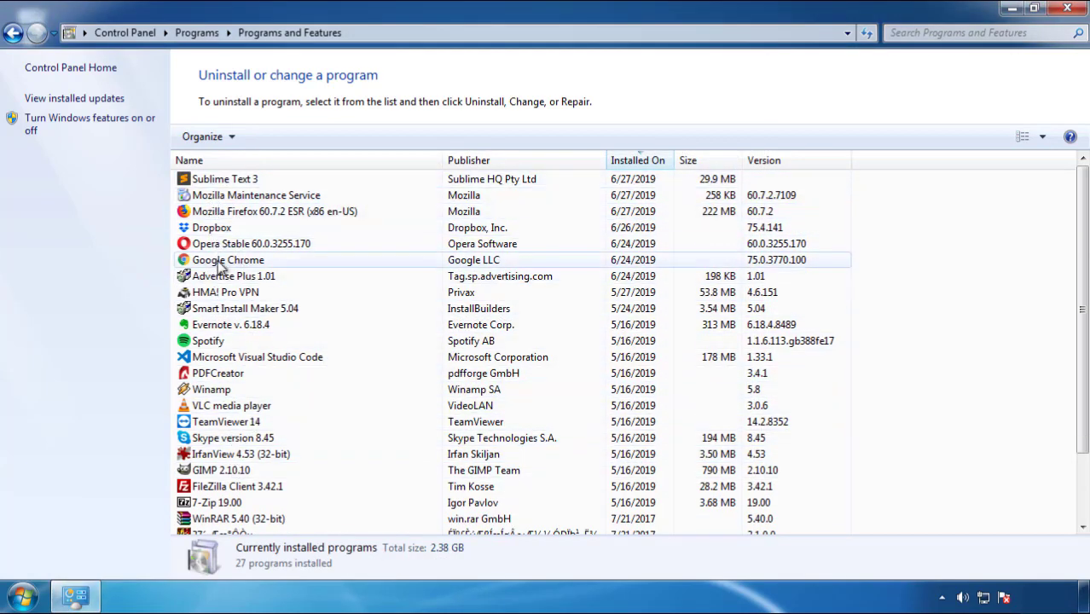
{"action": "left_click", "coordinate": [1067, 10]}
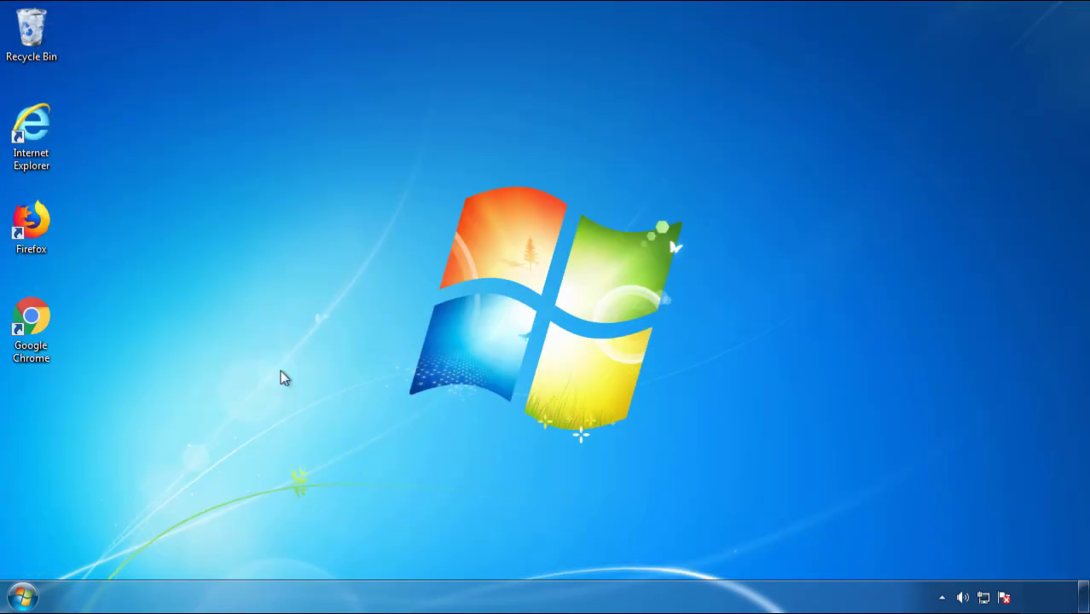
Restart Windows and choose Safe Mode from the boot options menu
{"action": "left_click", "coordinate": [20, 597]}
{"action": "left_click", "coordinate": [297, 554]}
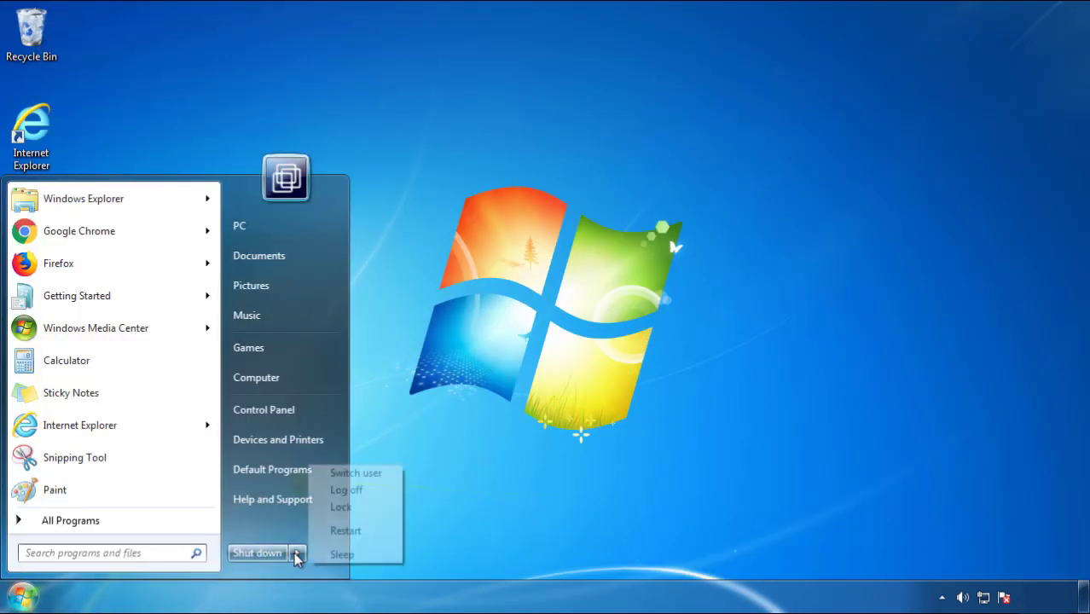
{"action": "left_click", "coordinate": [570, 467]}
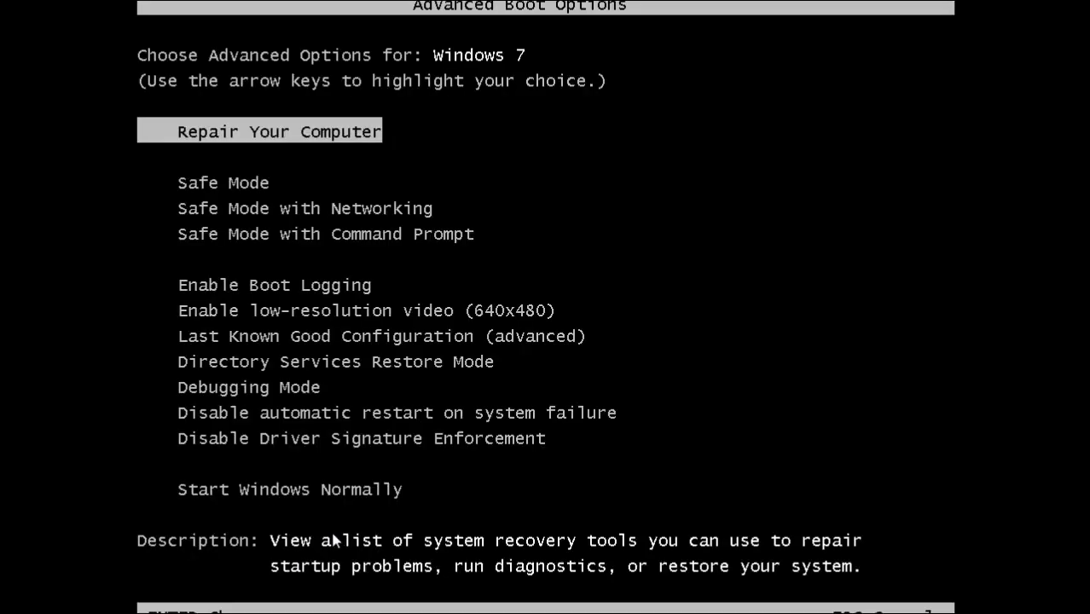
{"action": "key", "text": "Down"}
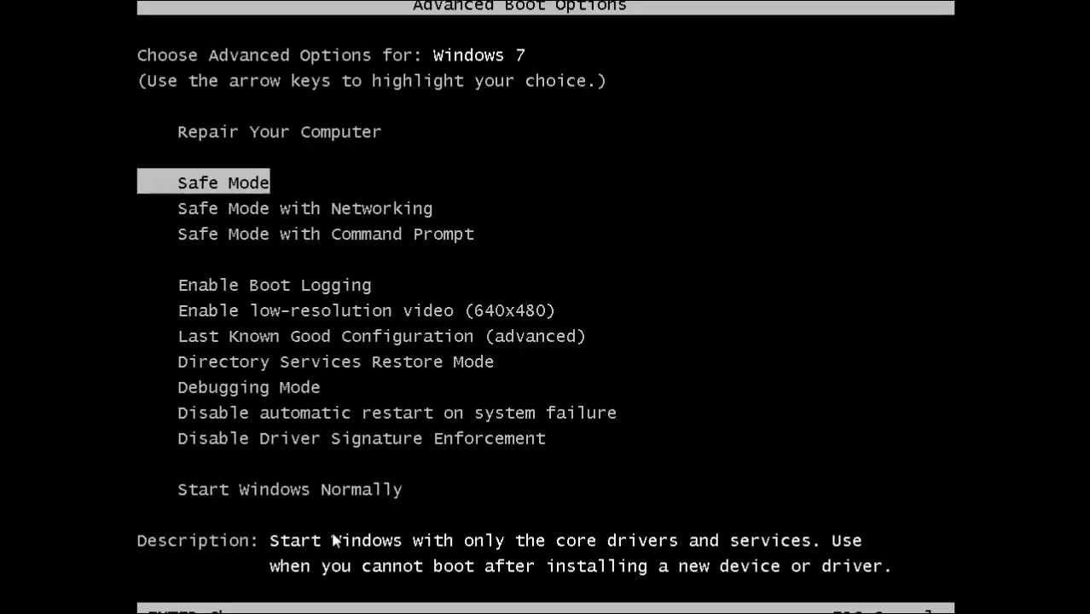
{"action": "key", "text": "Return"}
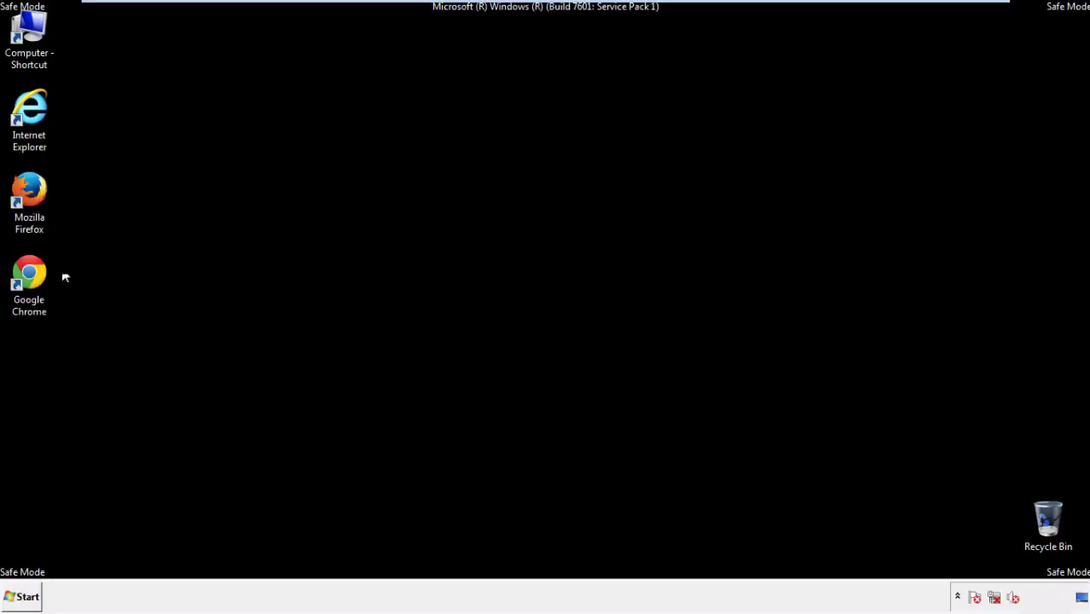
Launch Firefox, decline the default-browser prompt, and make sure the menu bar is shown
{"action": "double_click", "coordinate": [38, 198]}
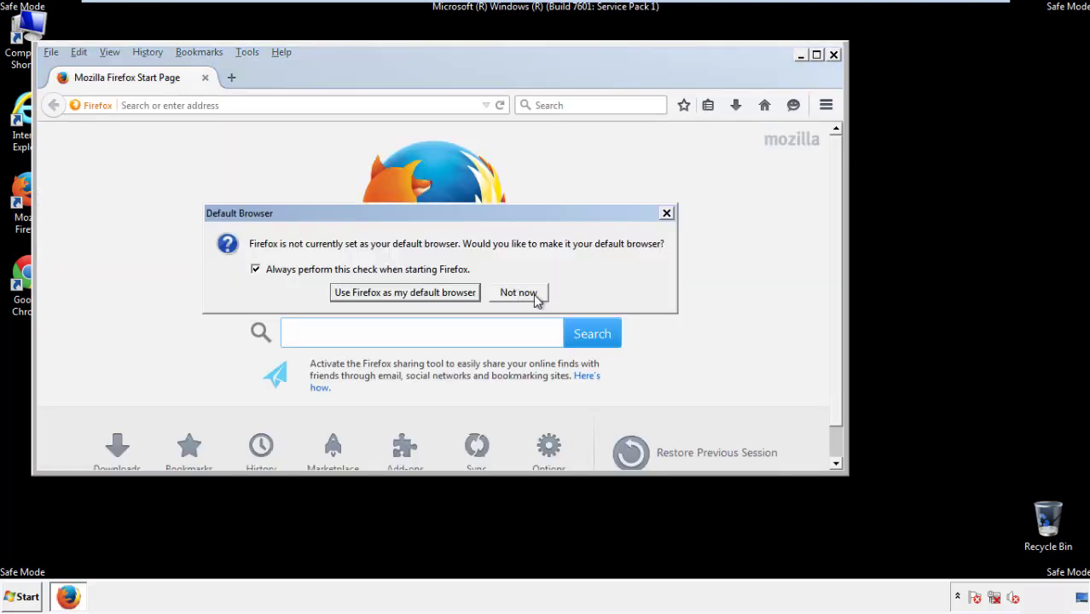
{"action": "left_click", "coordinate": [525, 293]}
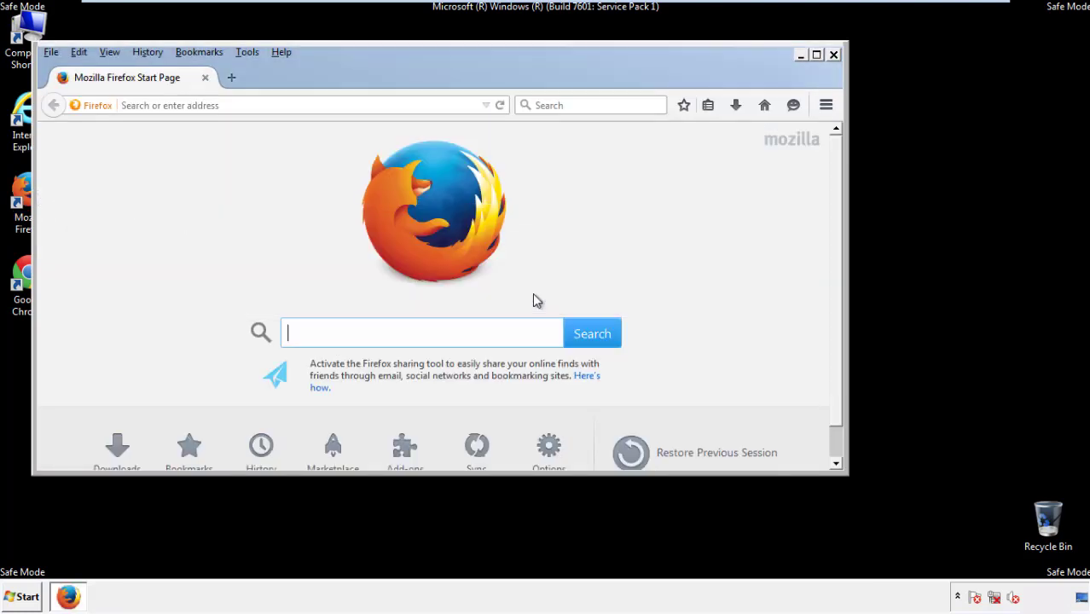
{"action": "right_click", "coordinate": [337, 73]}
{"action": "left_click", "coordinate": [360, 129]}
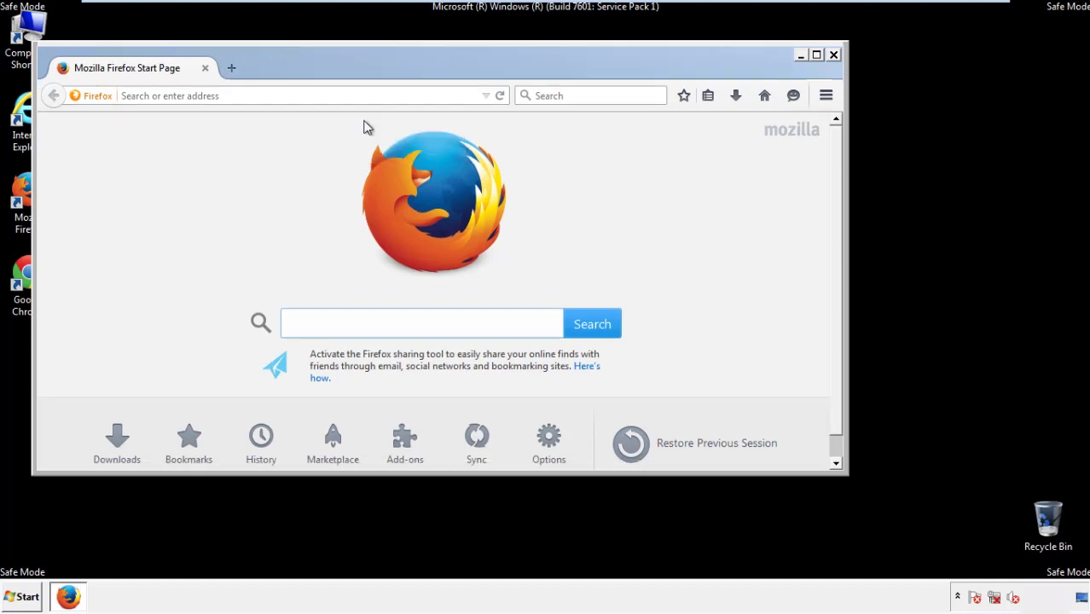
{"action": "right_click", "coordinate": [345, 75]}
{"action": "left_click", "coordinate": [362, 131]}
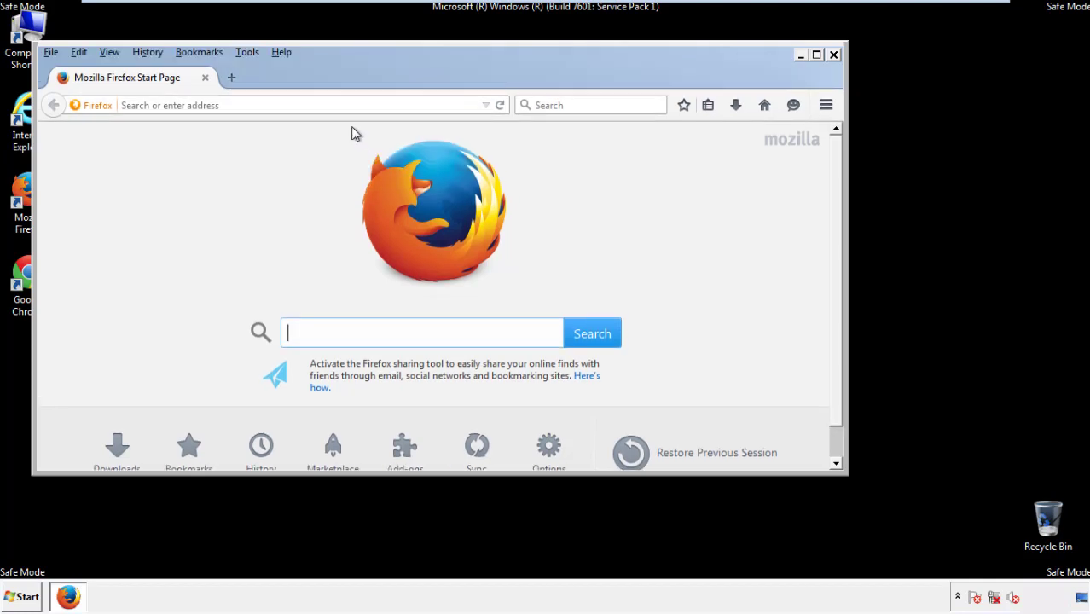
Clear all history, cookies, cache, logins, offline data and site preferences for Everything
{"action": "left_click", "coordinate": [159, 57]}
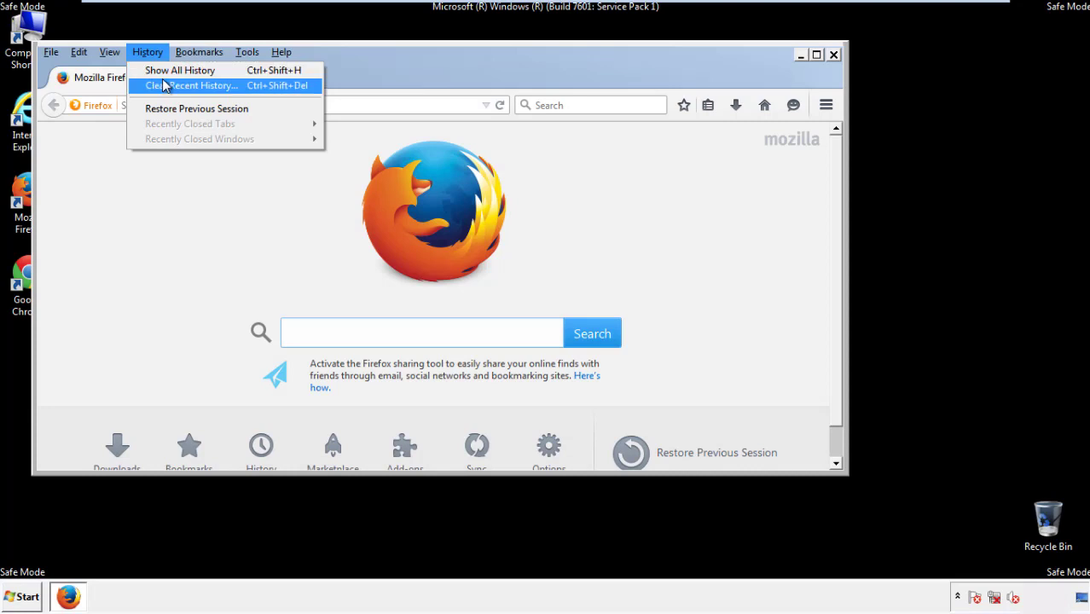
{"action": "left_click", "coordinate": [165, 86]}
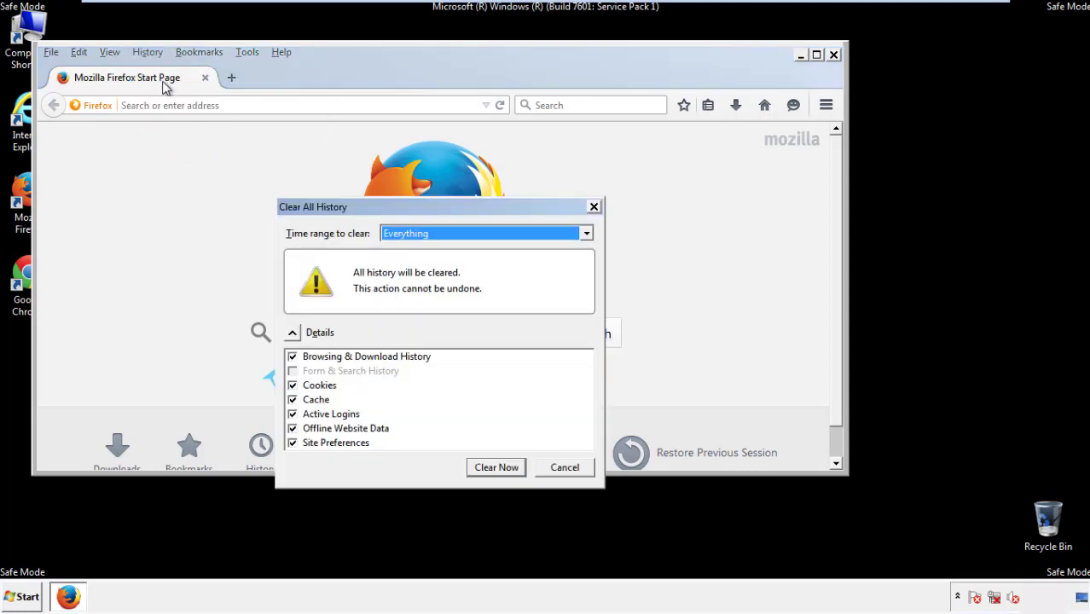
{"action": "left_click", "coordinate": [404, 234]}
{"action": "left_click", "coordinate": [410, 320]}
{"action": "left_click", "coordinate": [293, 429]}
{"action": "left_click", "coordinate": [292, 428]}
{"action": "left_click", "coordinate": [293, 444]}
{"action": "left_click", "coordinate": [293, 444]}
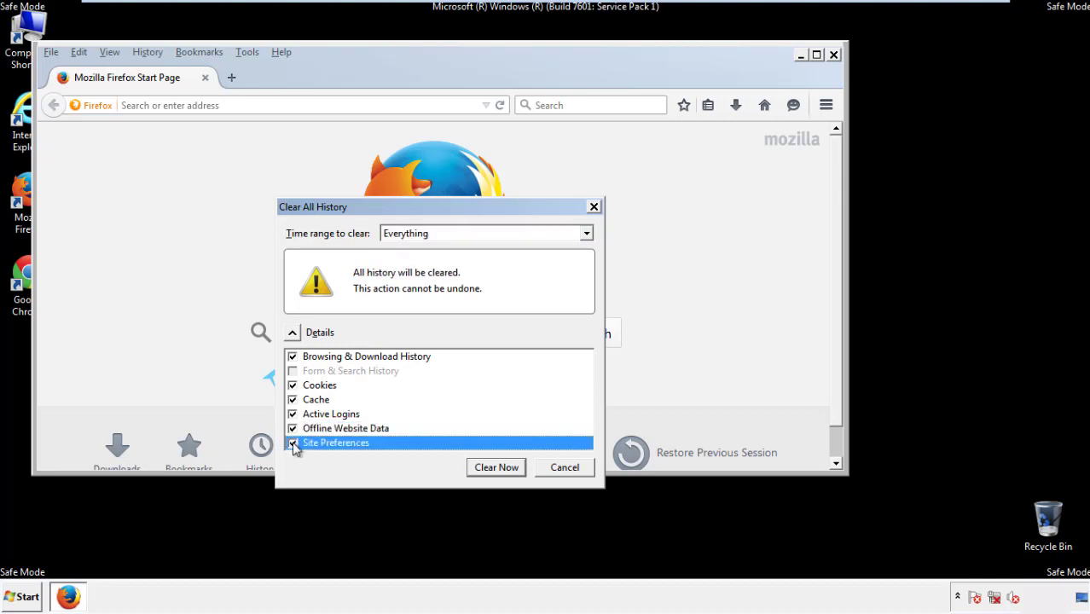
{"action": "left_click", "coordinate": [496, 467]}
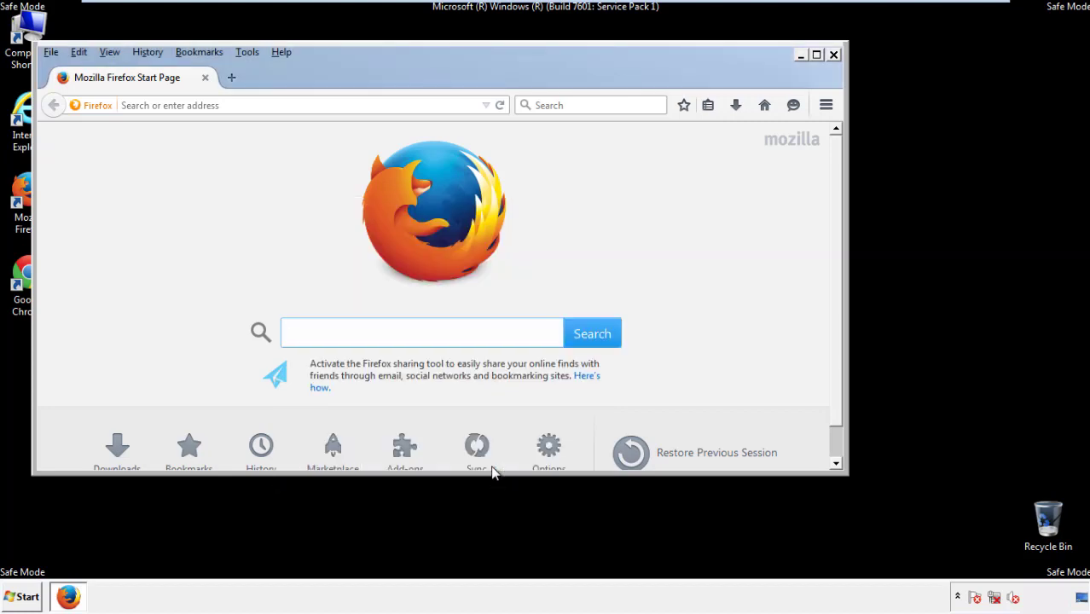
Refresh Firefox to its default settings from the Troubleshooting Information page
{"action": "left_click", "coordinate": [281, 52]}
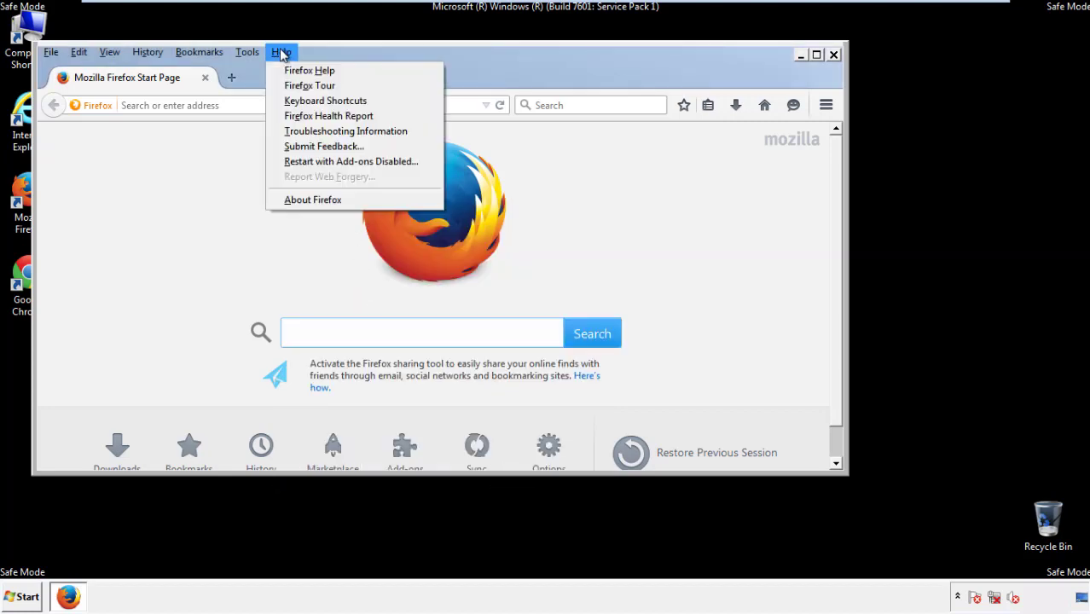
{"action": "left_click", "coordinate": [315, 131]}
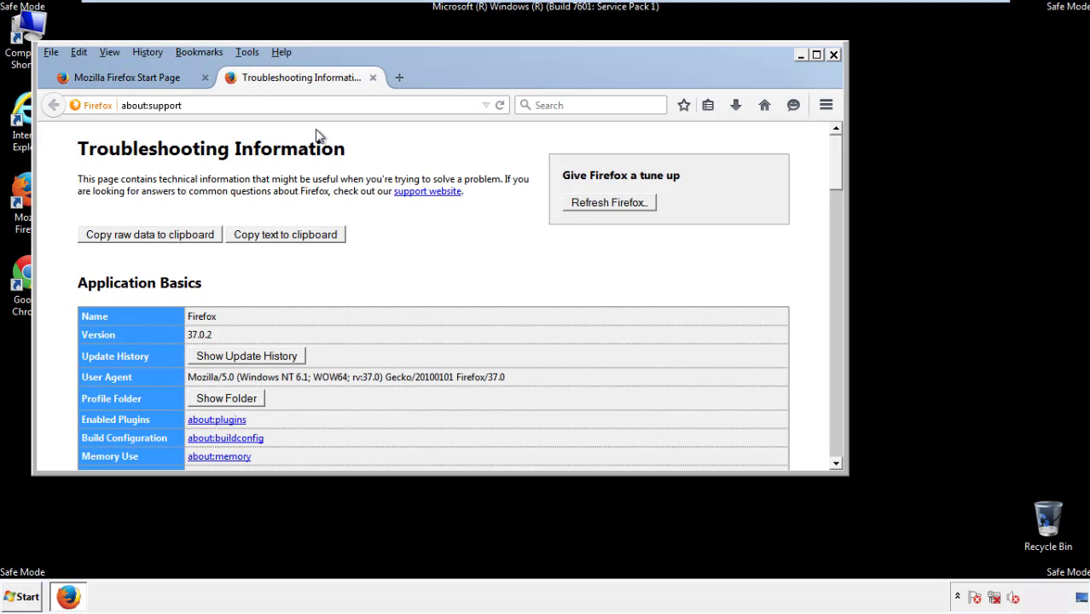
{"action": "left_click", "coordinate": [633, 205]}
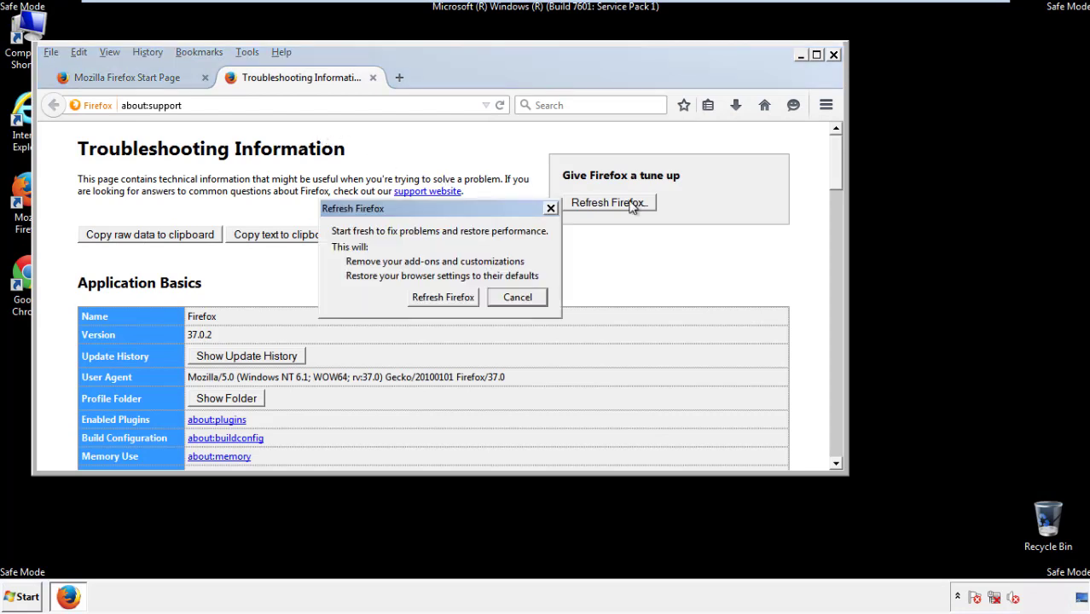
{"action": "left_click", "coordinate": [443, 297]}
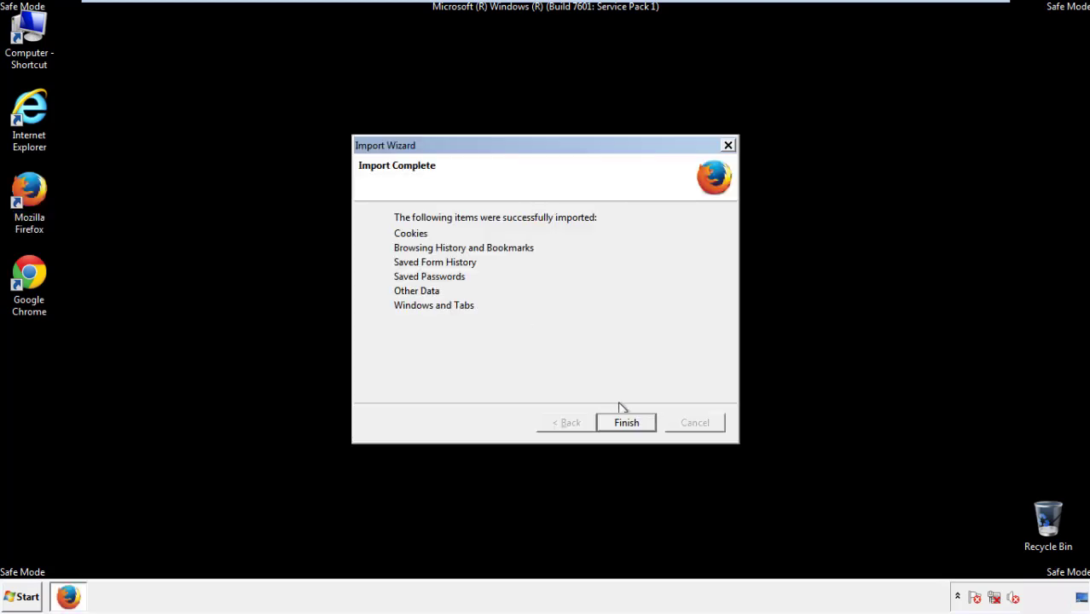
Finish the import wizard, decline the default-browser prompt, and close Firefox
{"action": "left_click", "coordinate": [627, 423]}
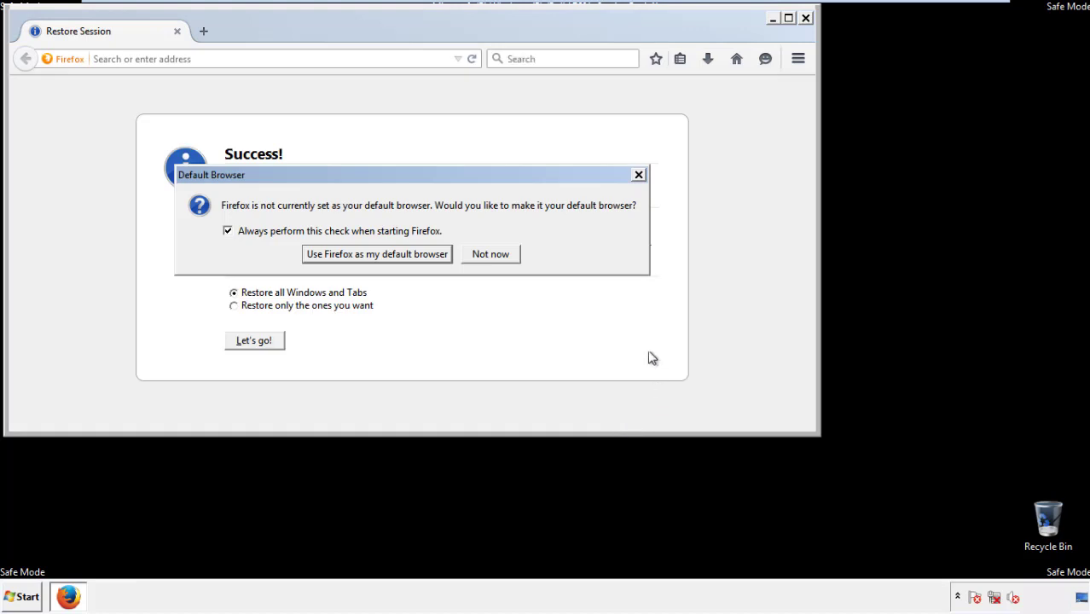
{"action": "left_click", "coordinate": [490, 256]}
{"action": "left_click", "coordinate": [805, 18]}
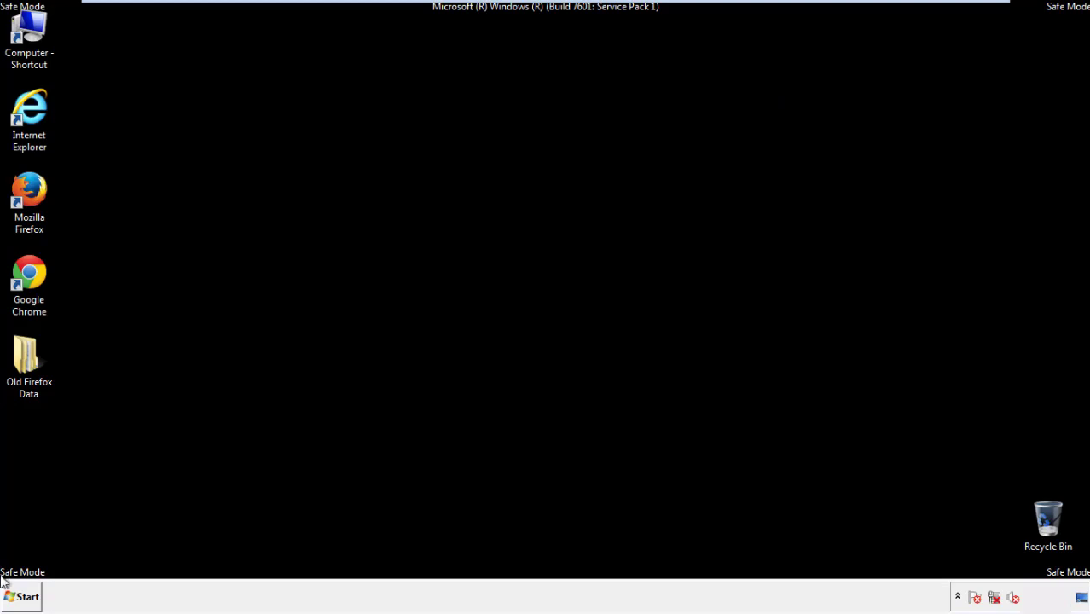
{"action": "left_click", "coordinate": [27, 271]}
Launch Chrome, dismiss the default-browser bar, and go to History from the Settings page
{"action": "double_click", "coordinate": [26, 271]}
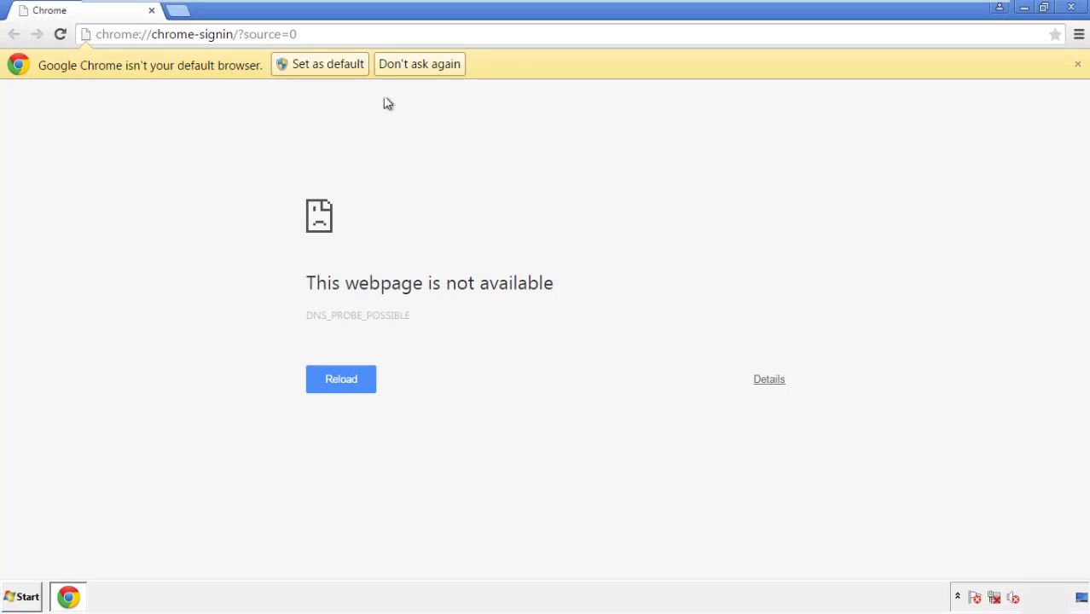
{"action": "left_click", "coordinate": [439, 69]}
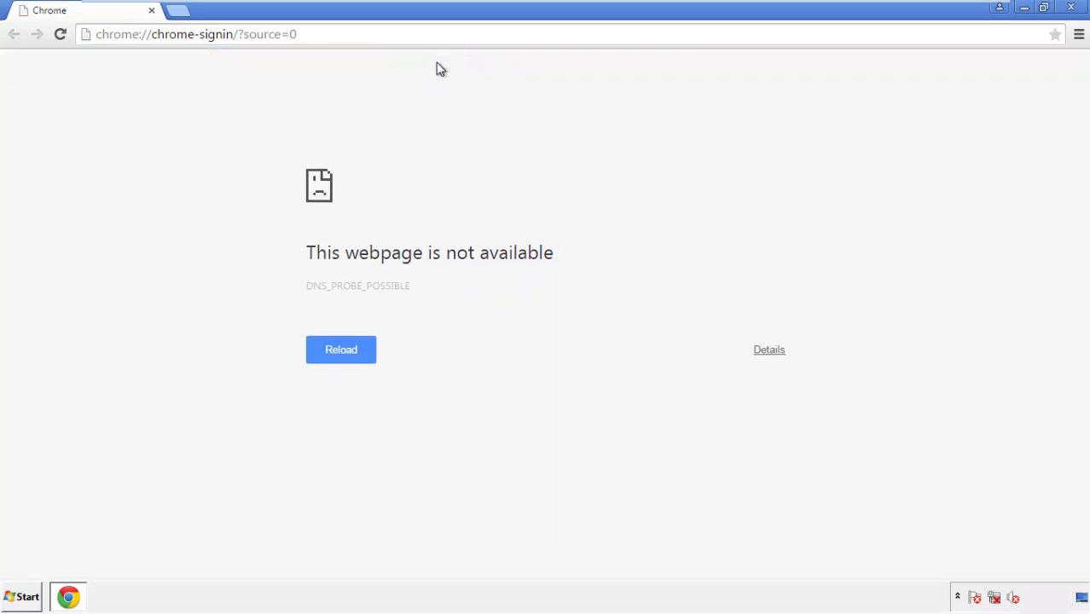
{"action": "left_click", "coordinate": [1079, 35]}
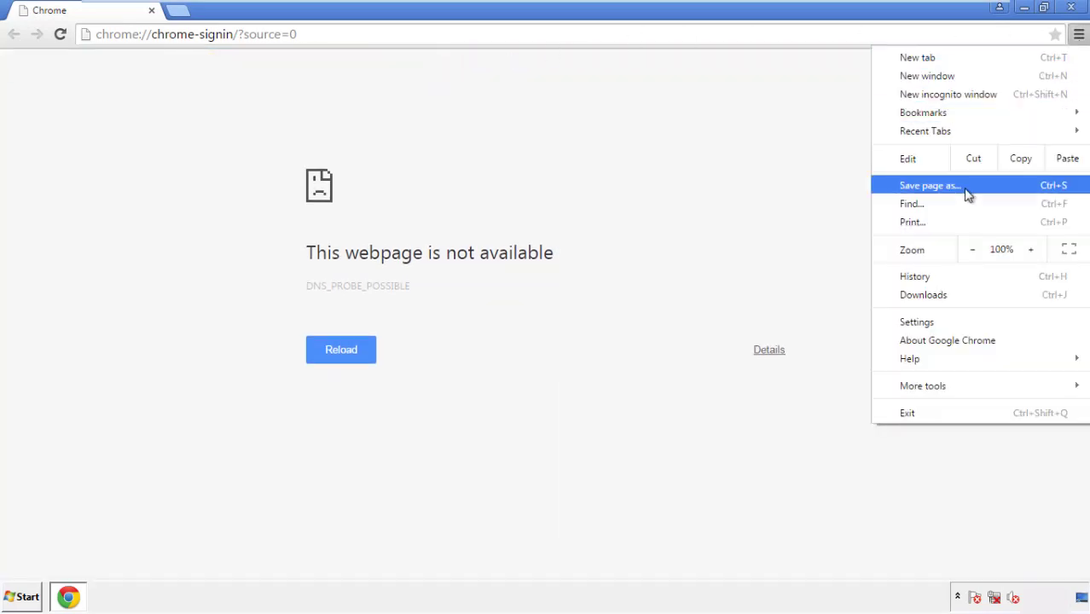
{"action": "left_click", "coordinate": [922, 322]}
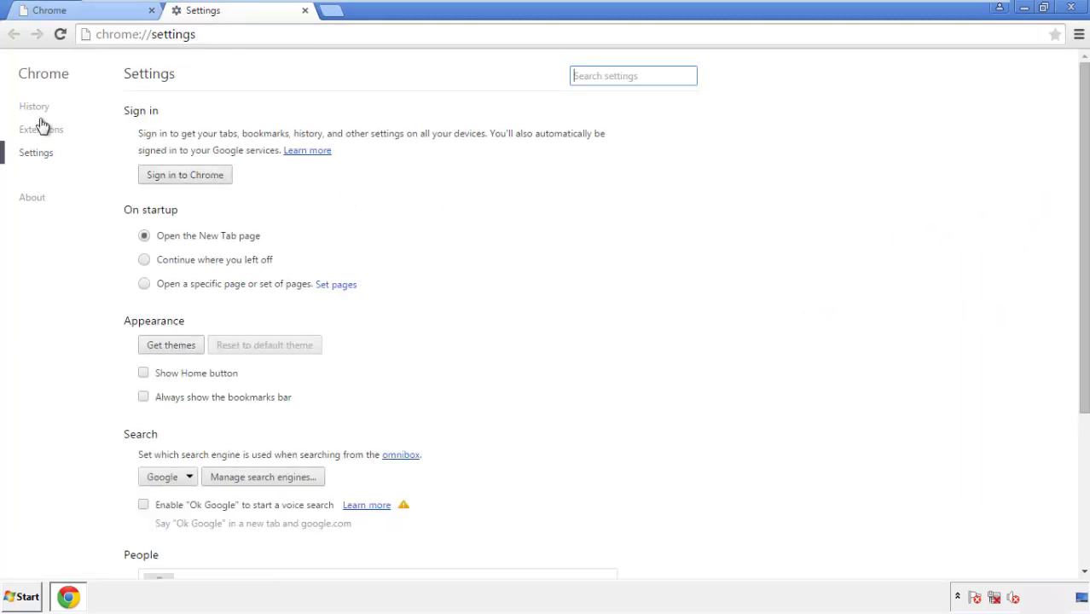
{"action": "left_click", "coordinate": [39, 109]}
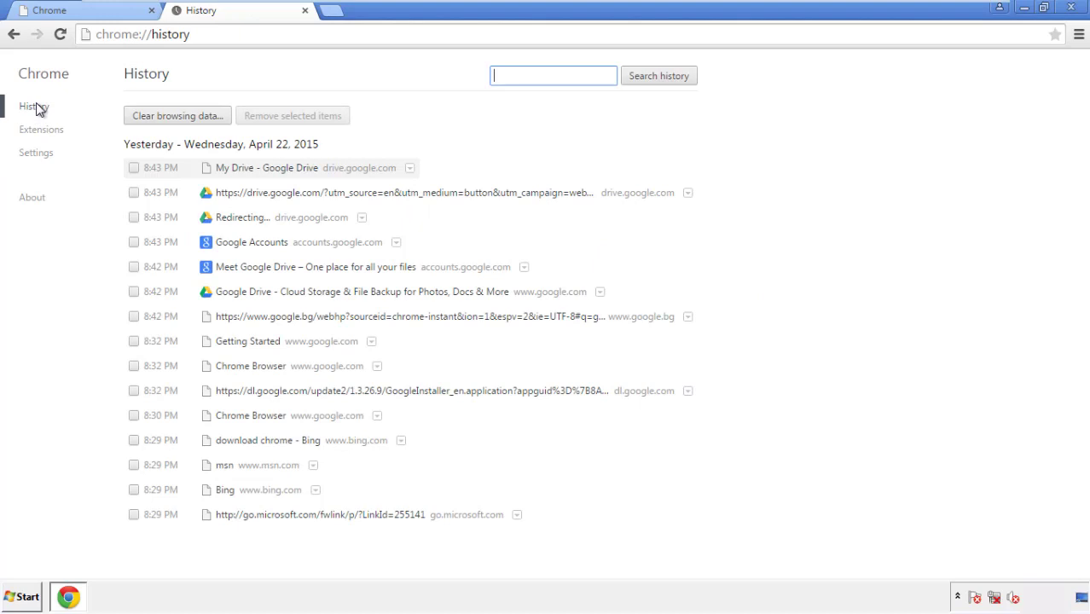
{"action": "left_click", "coordinate": [164, 119]}
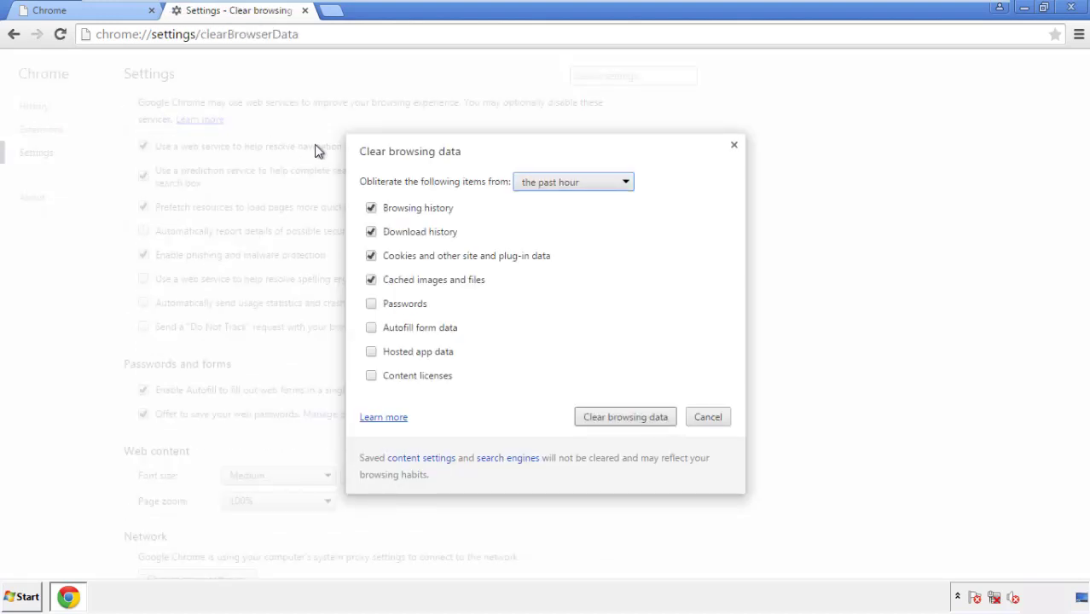
Clear Chrome browsing data from the beginning of time, including autofill form data
{"action": "left_click", "coordinate": [549, 182]}
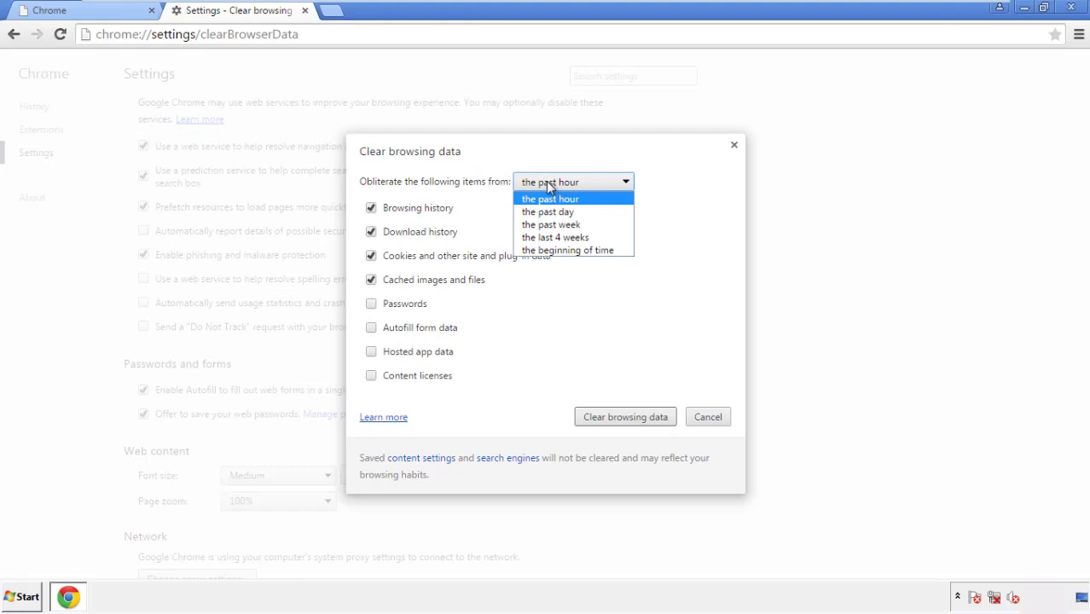
{"action": "left_click", "coordinate": [546, 254]}
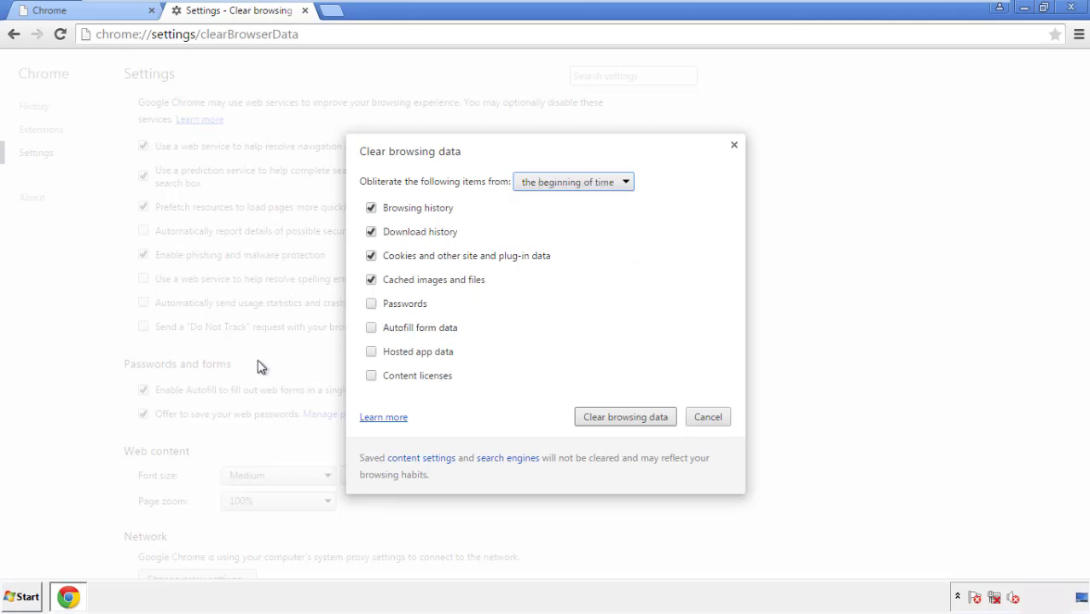
{"action": "left_click", "coordinate": [373, 329]}
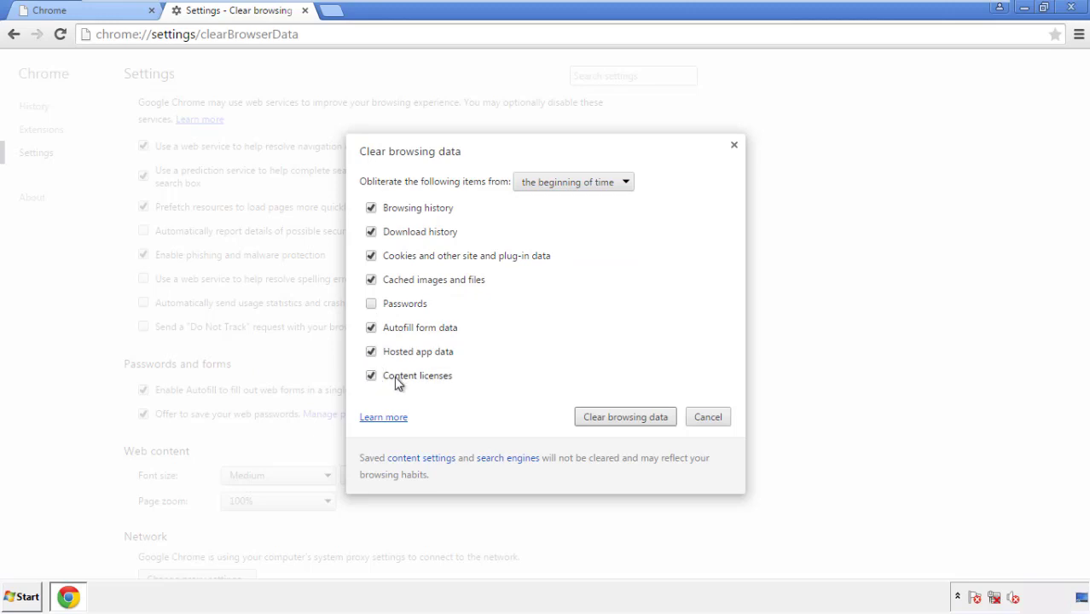
{"action": "left_click", "coordinate": [611, 421]}
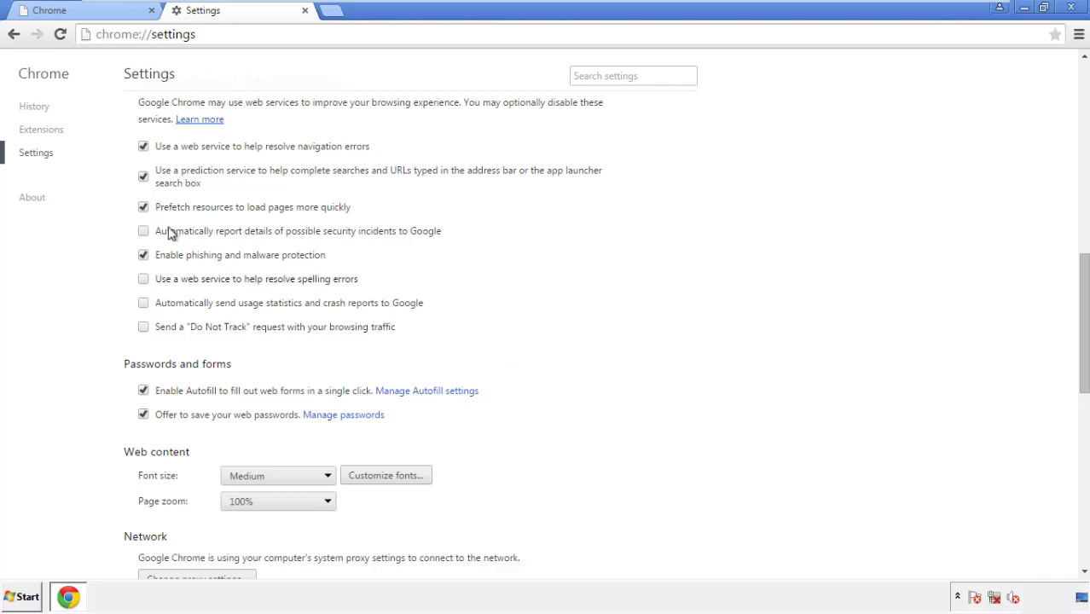
Confirm Reset settings at the bottom of Chrome's Settings page, then close Chrome
{"action": "left_click_drag", "start_coordinate": [1083, 271], "coordinate": [1082, 457]}
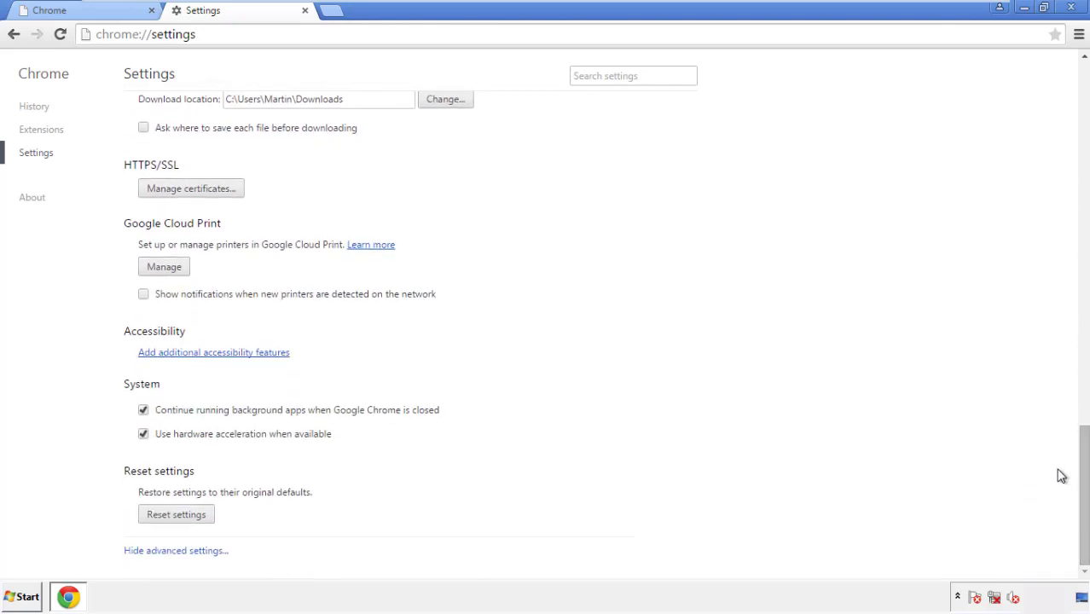
{"action": "left_click", "coordinate": [205, 516]}
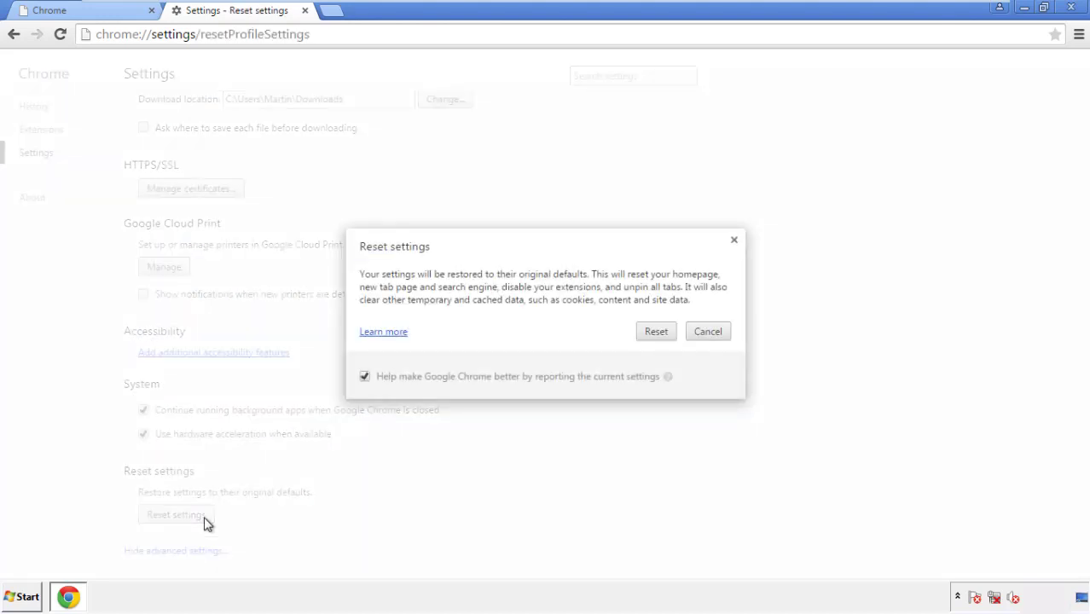
{"action": "left_click", "coordinate": [656, 331]}
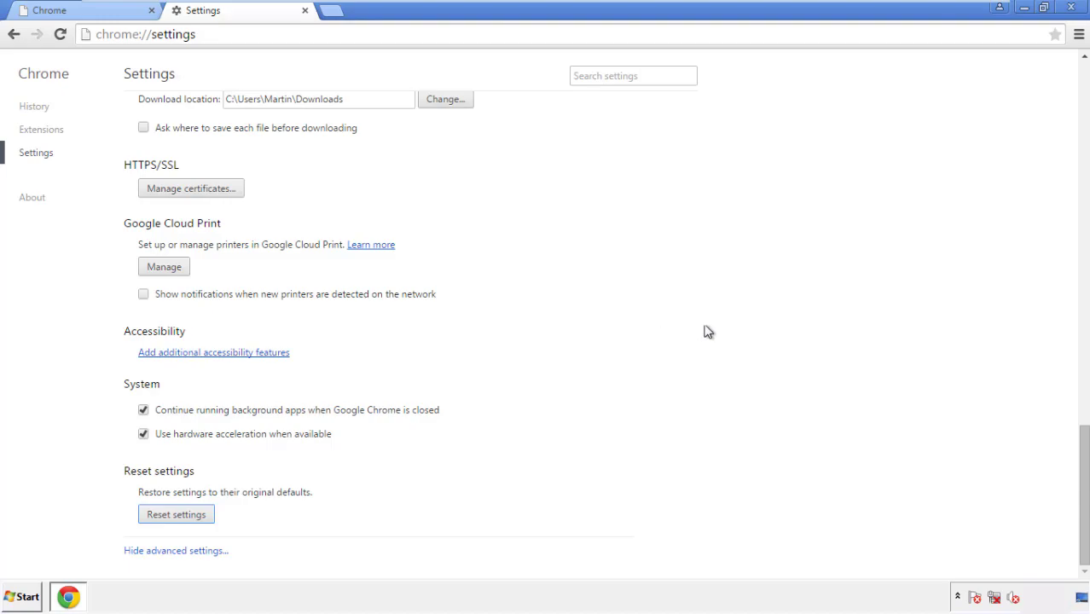
{"action": "left_click", "coordinate": [1070, 8]}
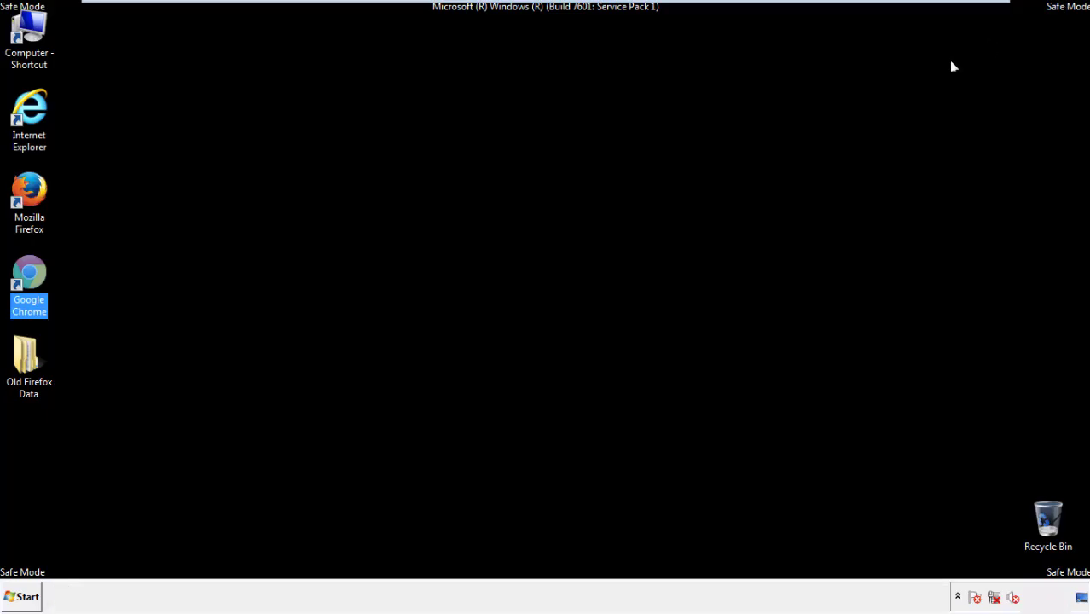
Deselect the Chrome shortcut and start Firefox from its desktop icon
{"action": "left_click", "coordinate": [588, 276]}
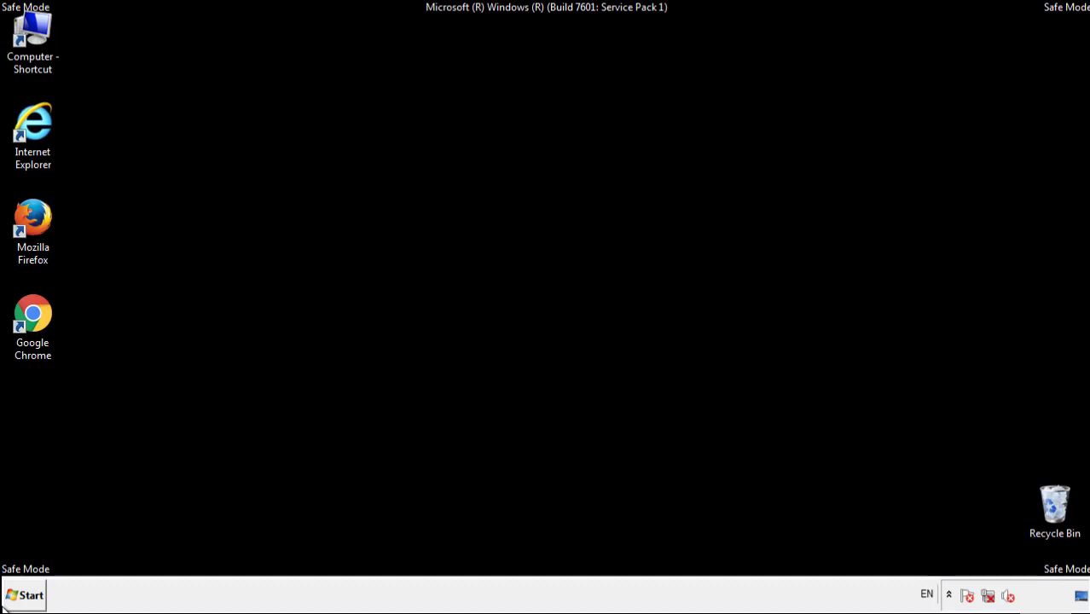
{"action": "double_click", "coordinate": [42, 212]}
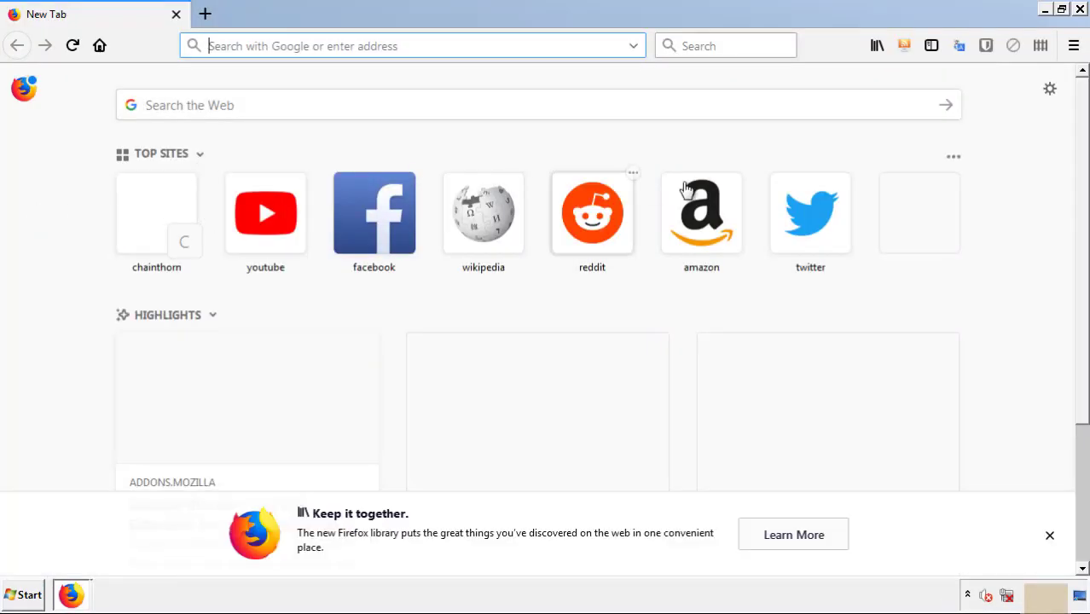
Remove the Search Mine extension in Firefox's Add-ons manager and close the browser
{"action": "left_click", "coordinate": [1074, 46]}
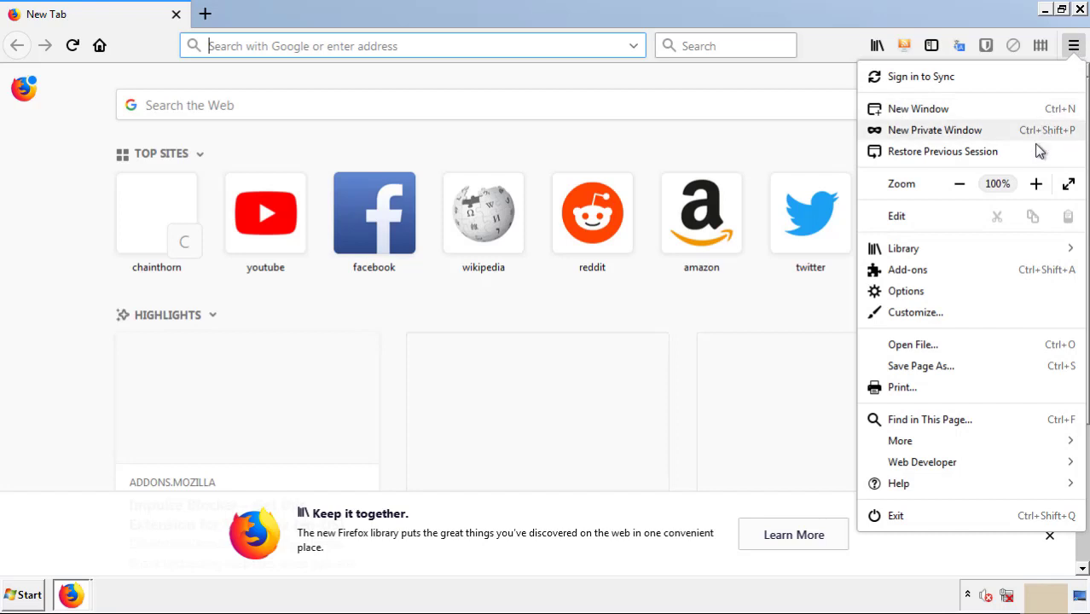
{"action": "left_click", "coordinate": [908, 270]}
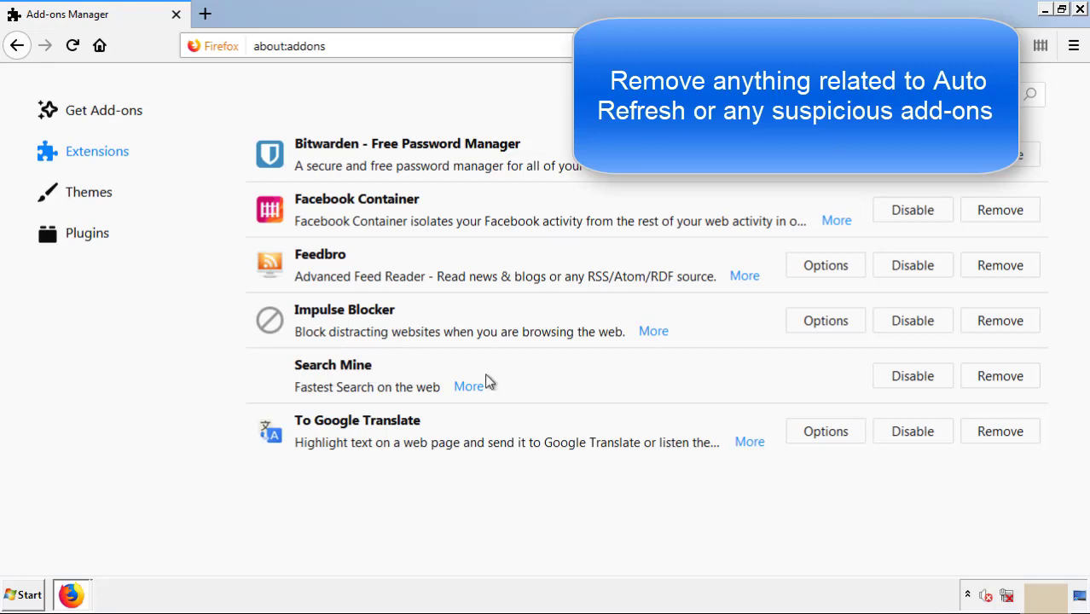
{"action": "left_click", "coordinate": [997, 382]}
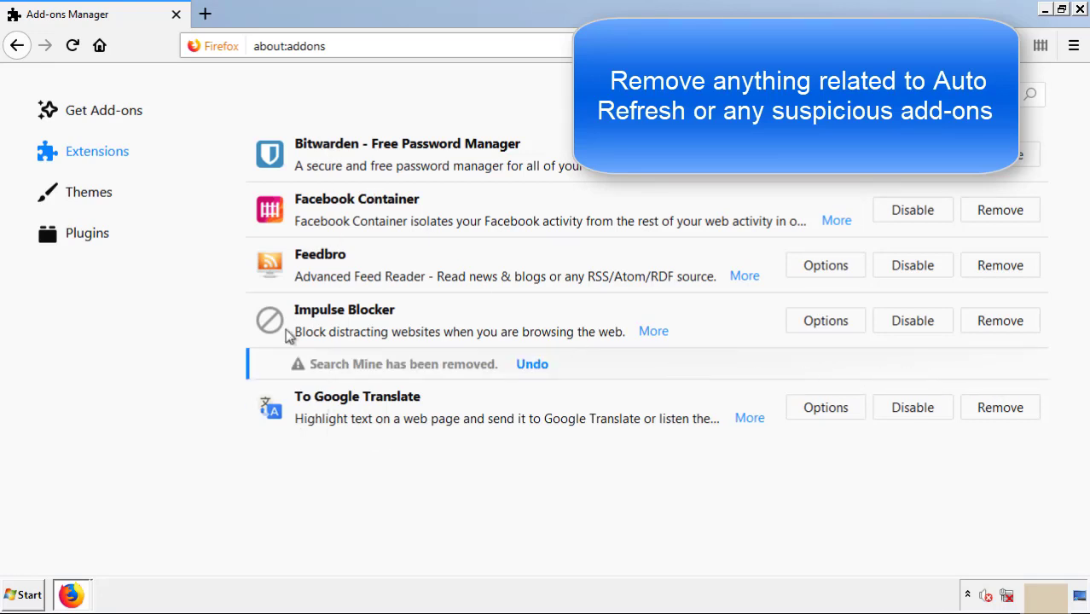
{"action": "left_click", "coordinate": [1080, 10]}
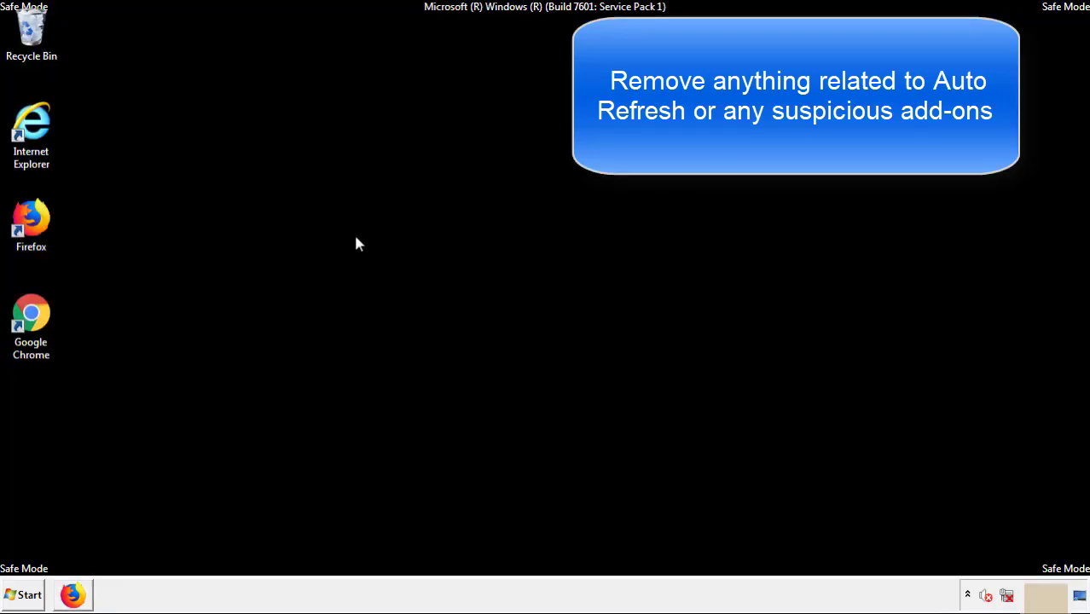
Launch Google Chrome and go to its Extensions page under More tools
{"action": "double_click", "coordinate": [31, 332]}
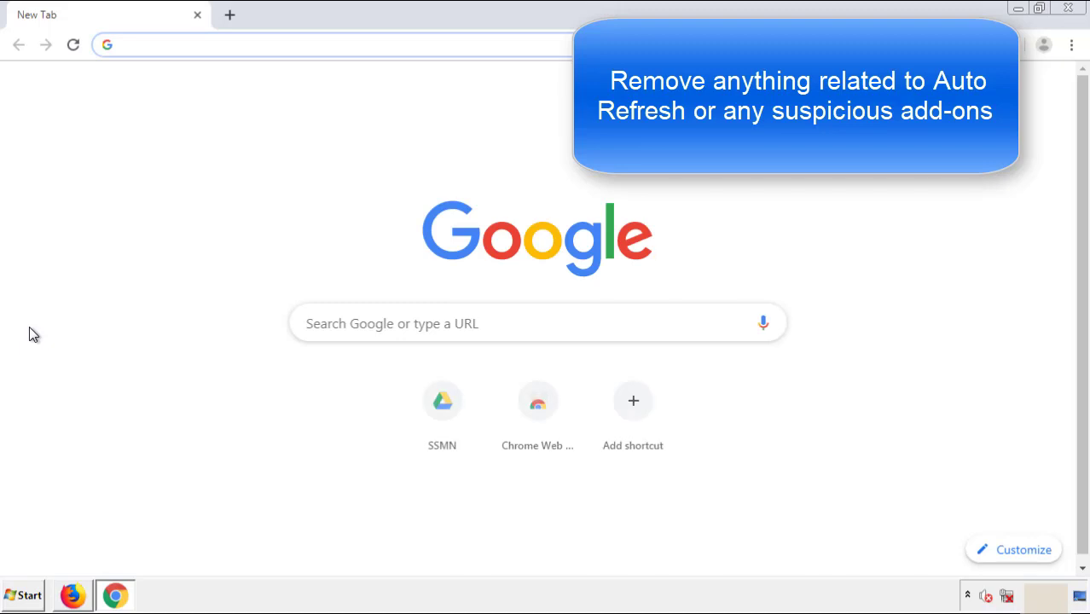
{"action": "left_click", "coordinate": [1072, 44]}
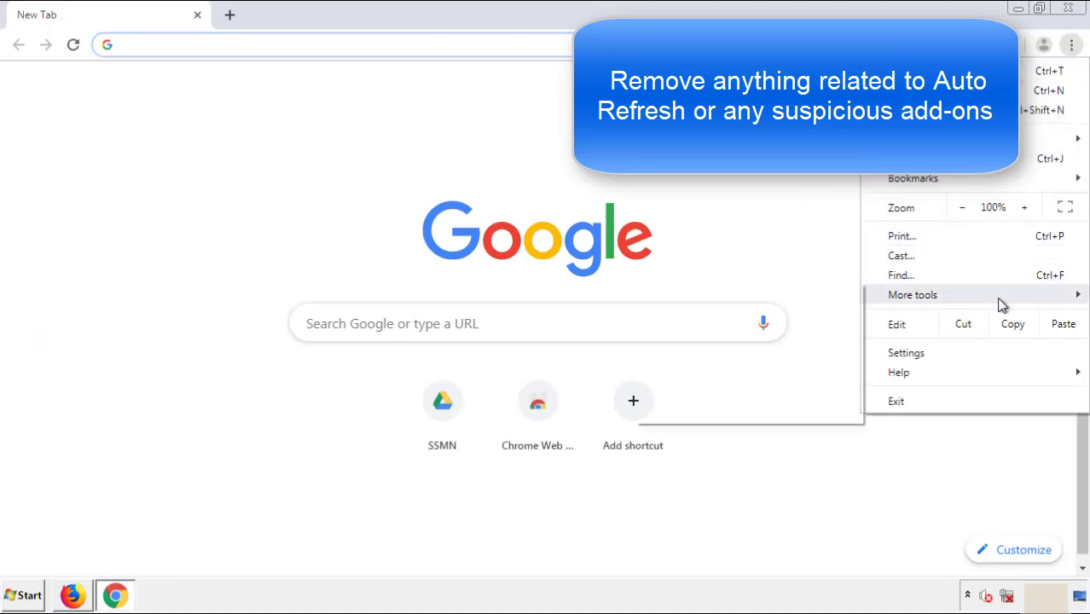
{"action": "mouse_move", "coordinate": [977, 299]}
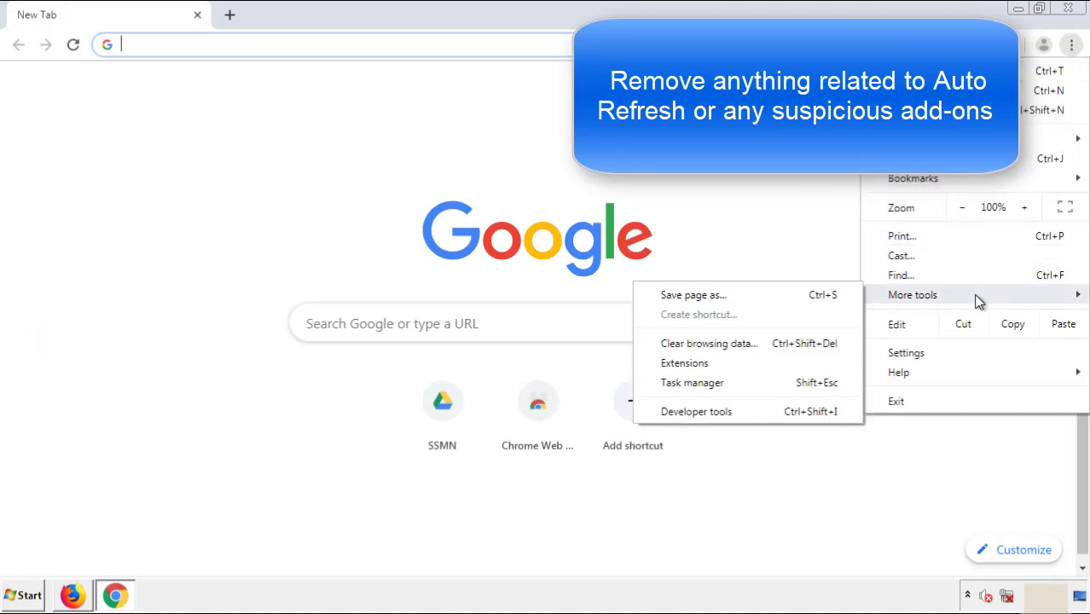
{"action": "left_click", "coordinate": [693, 362]}
Remove the Search Mine extension, confirm it, then close Chrome and bring up the Start menu
{"action": "scroll", "coordinate": [309, 285], "scroll_direction": "down", "scroll_amount": 10}
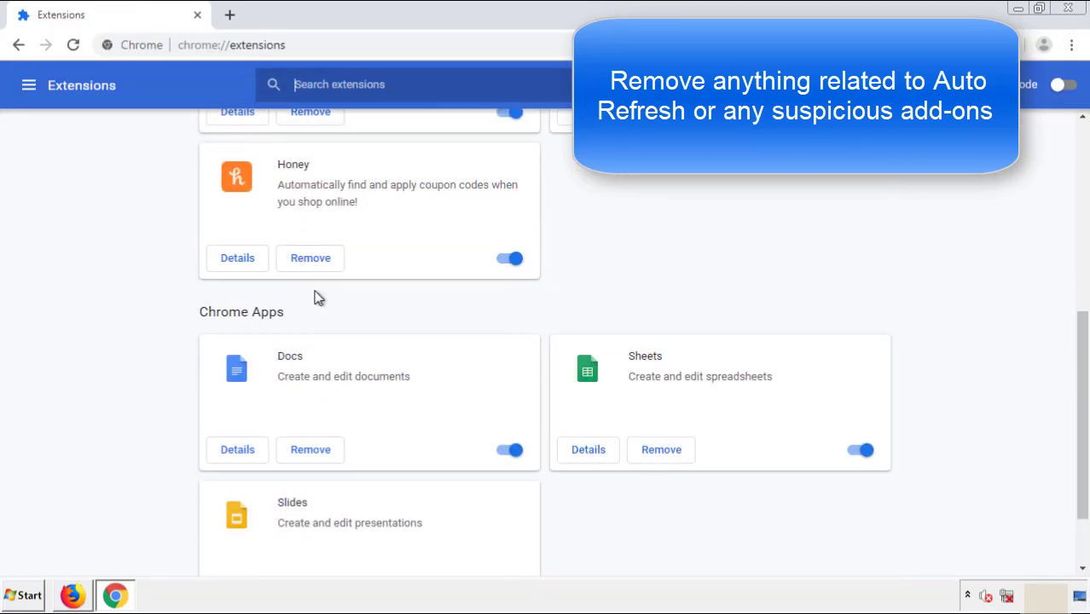
{"action": "scroll", "coordinate": [411, 311], "scroll_direction": "up", "scroll_amount": 10}
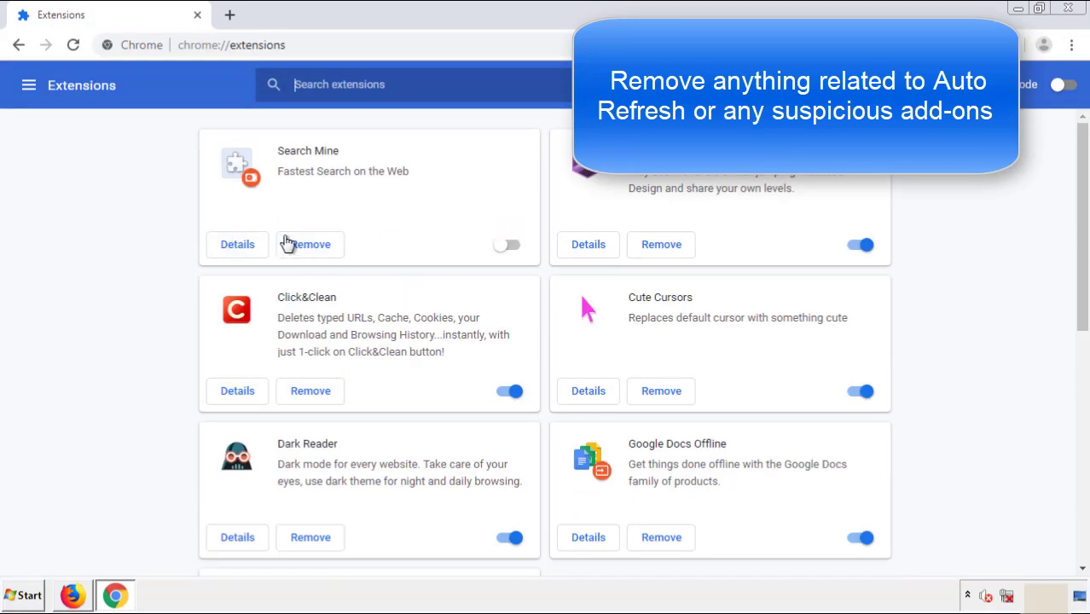
{"action": "left_click", "coordinate": [309, 249]}
{"action": "key", "text": "Return"}
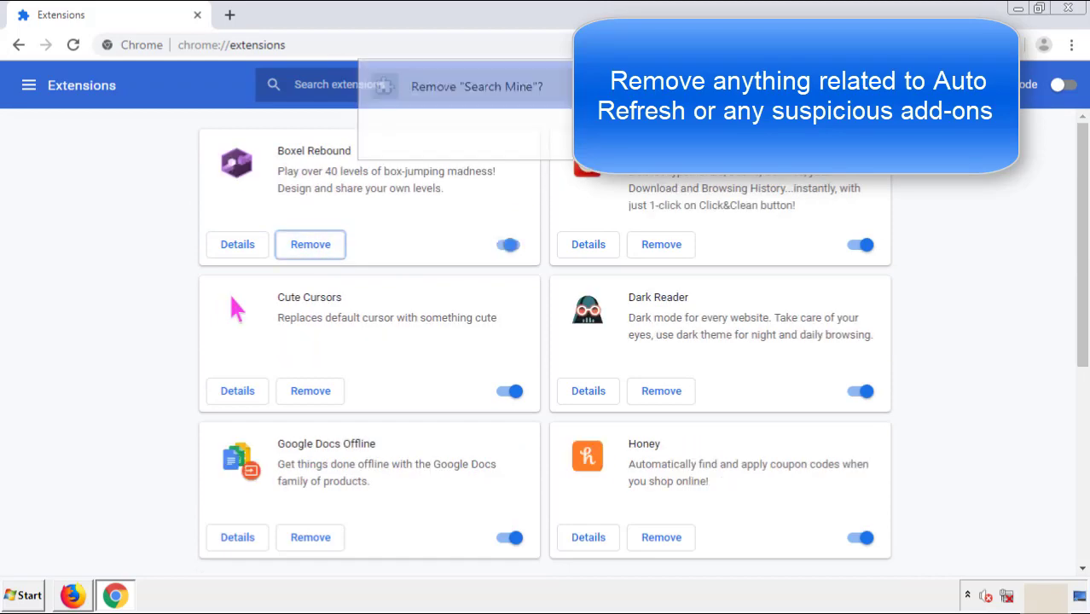
{"action": "left_click", "coordinate": [1069, 8]}
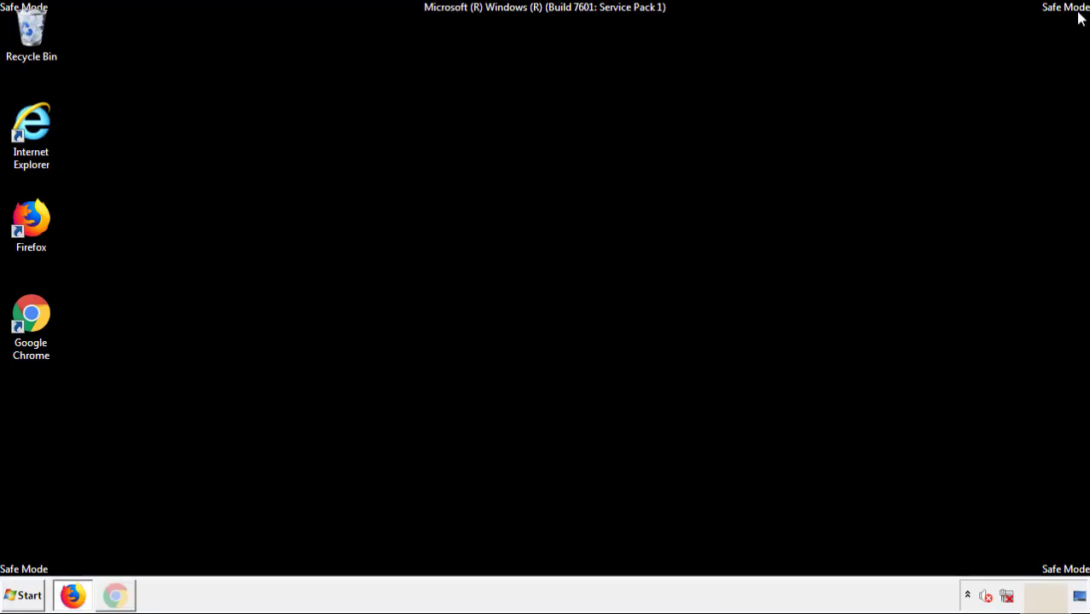
{"action": "left_click", "coordinate": [30, 598]}
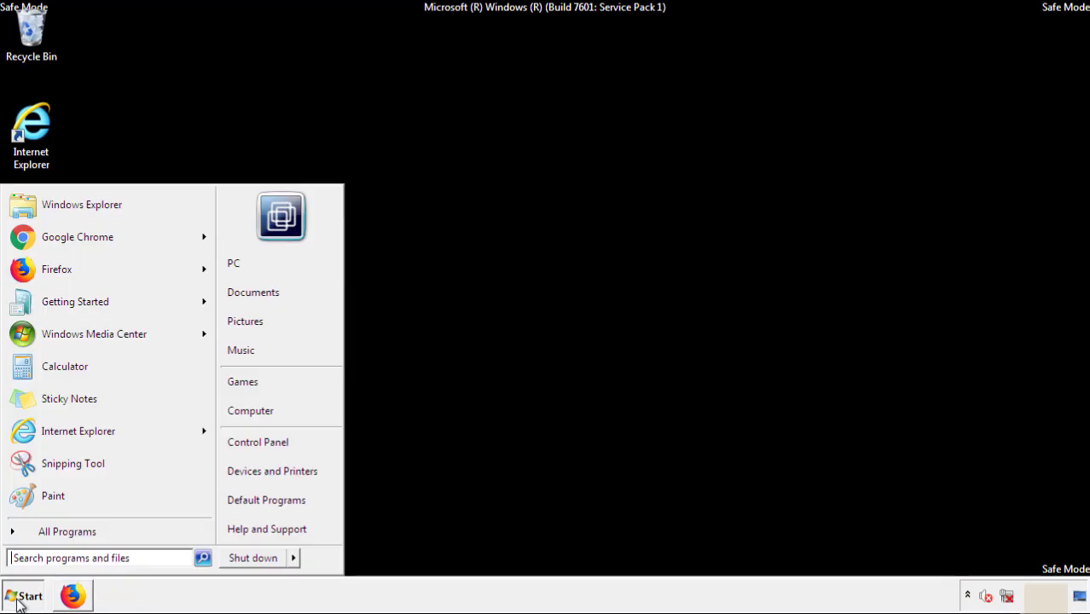